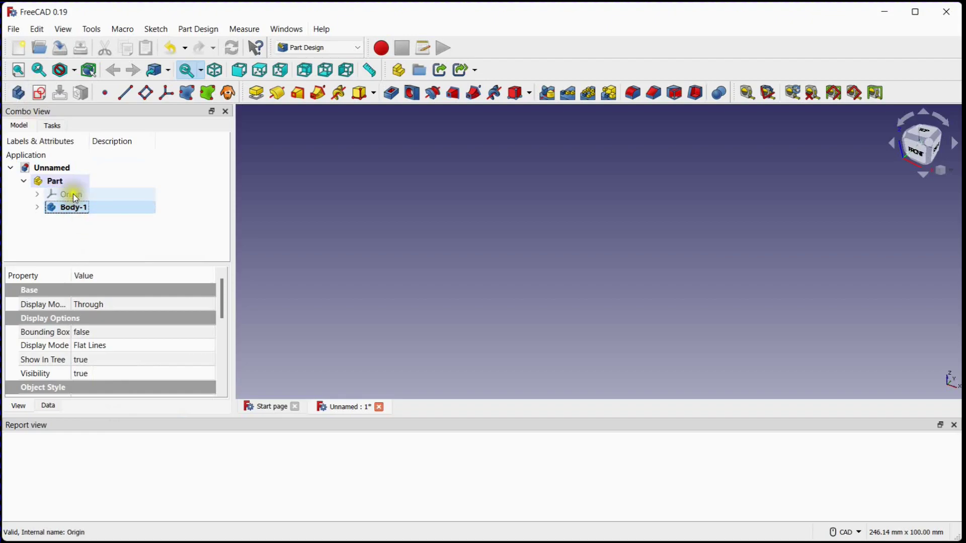
Create a new sketch on the XY base plane of Body-1
click(40, 93)
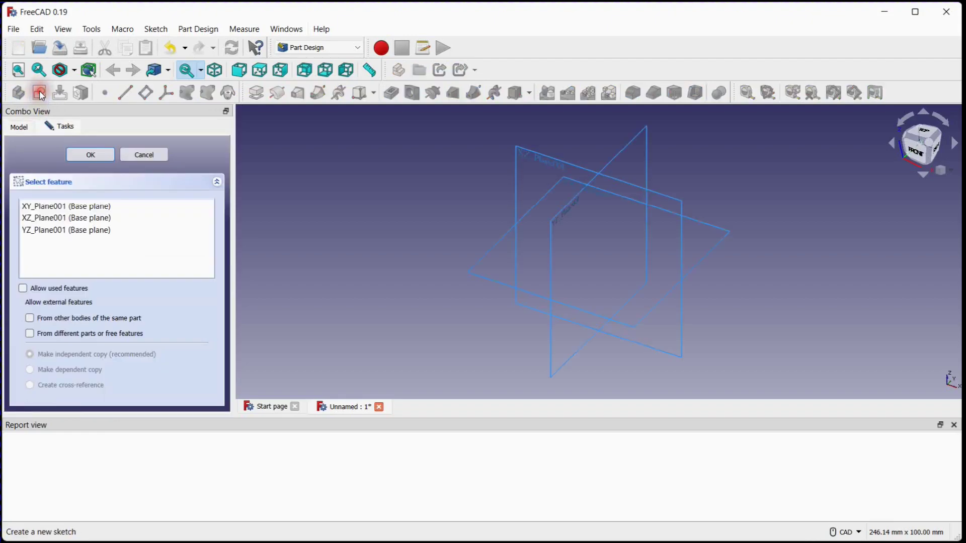
click(46, 206)
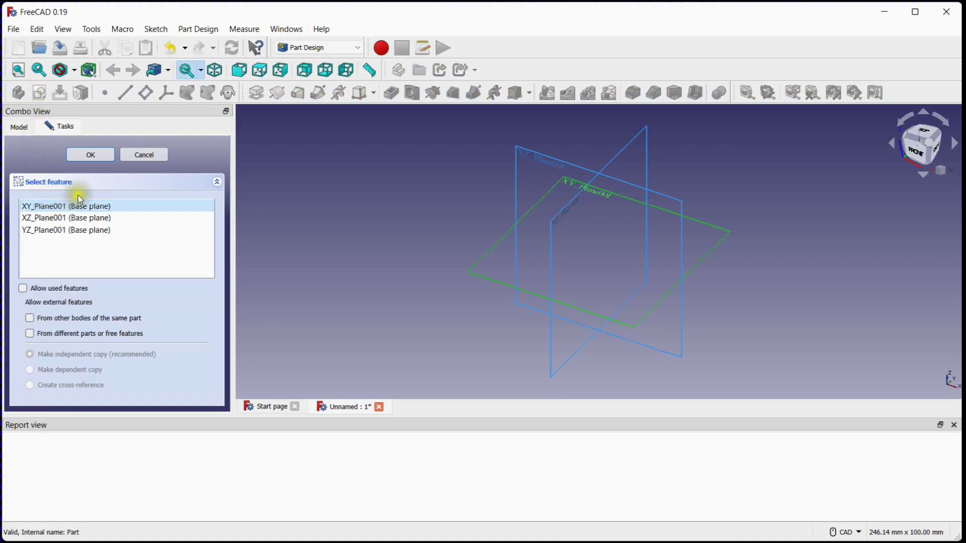
click(91, 155)
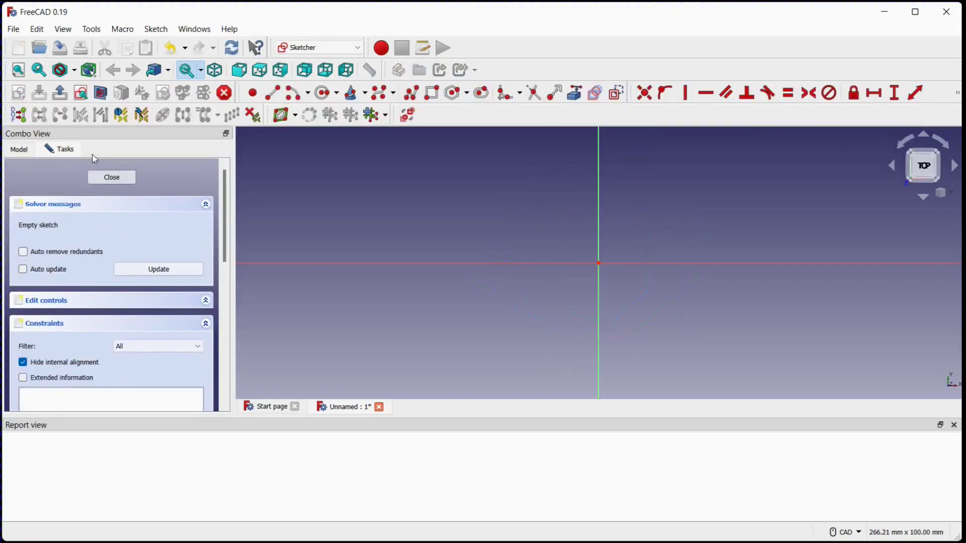
Show the sketch grid and set its grid size to 2.5 mm
click(112, 301)
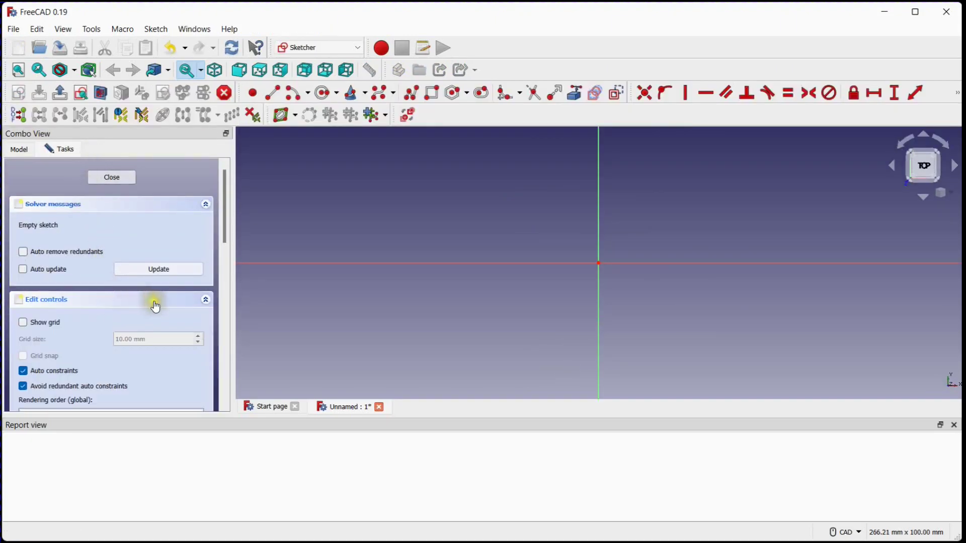
click(23, 323)
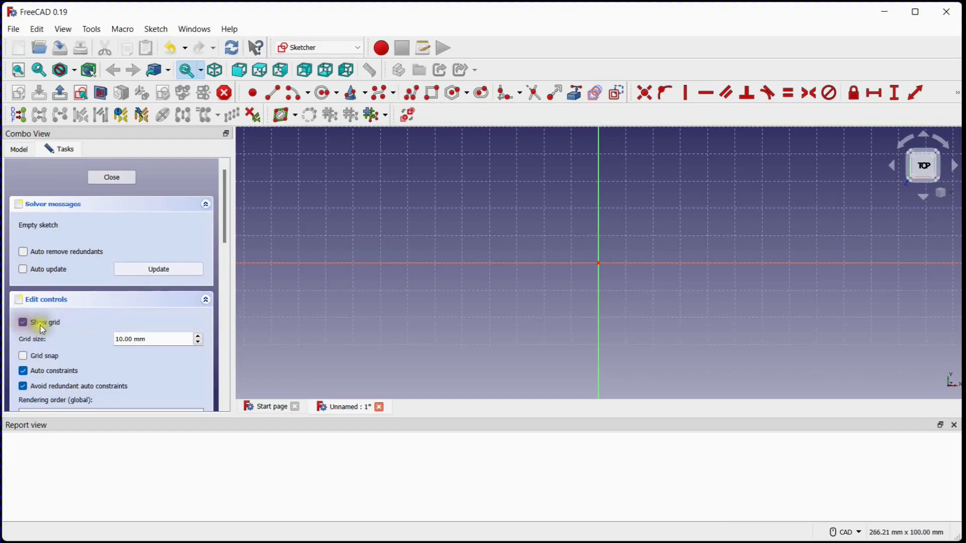
drag(130, 340, 111, 339)
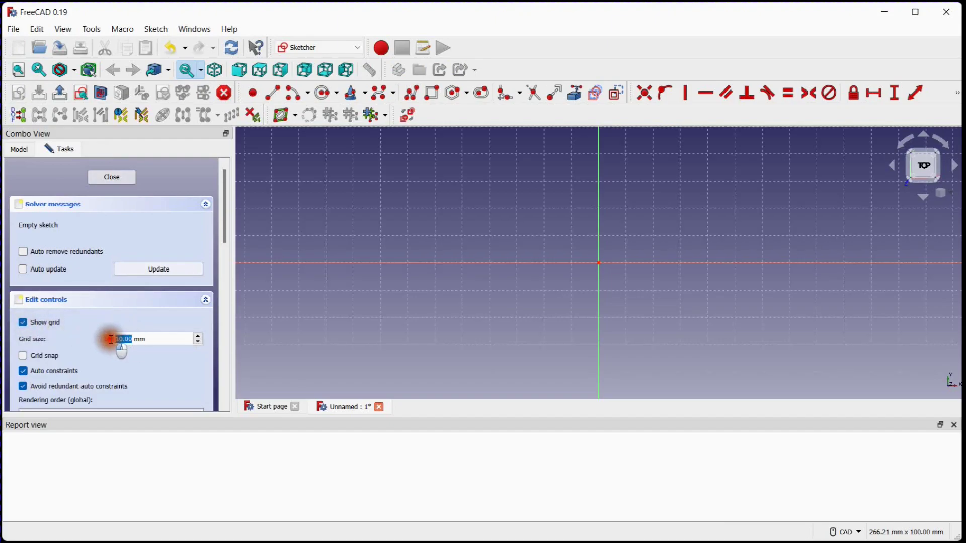
text(2.)
text(5)
key(Return)
Sketch an outer rectangle about 20.5 by 16.5 mm, with opposite corners on the vertical and horizontal axes so it starts at the origin
scroll(572, 280, up, 5)
mouse_move(582, 258)
middle_down()
mouse_move(472, 285)
mouse_move(382, 329)
middle_up()
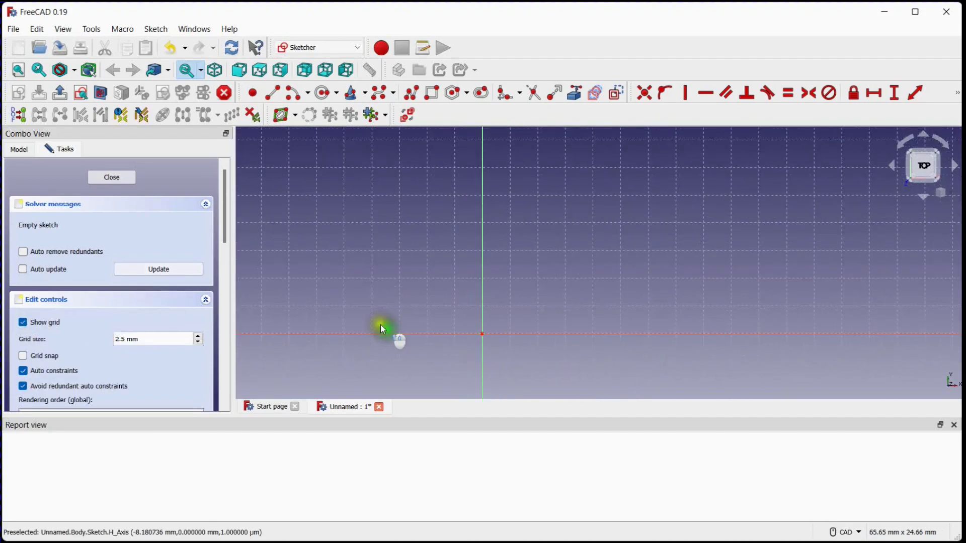
middle_drag(425, 224, 386, 231)
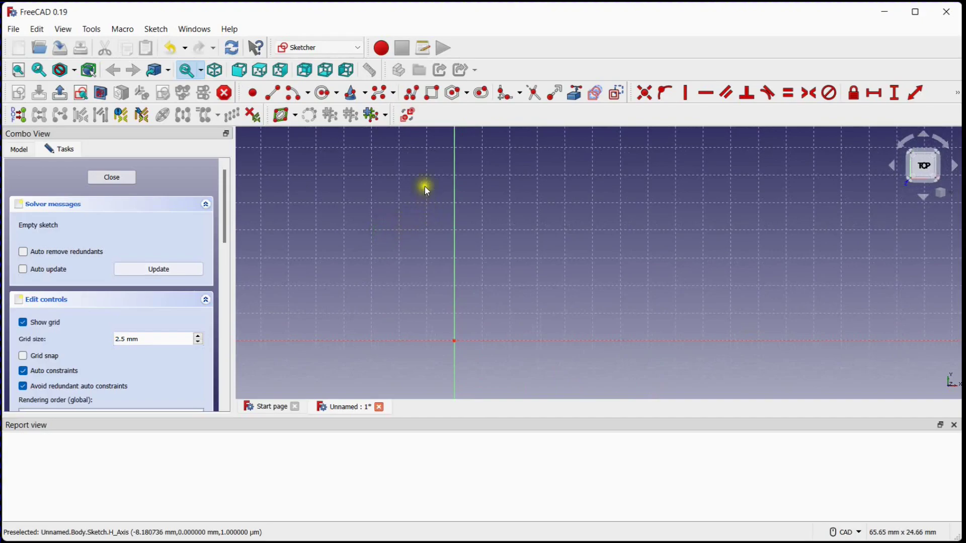
click(436, 94)
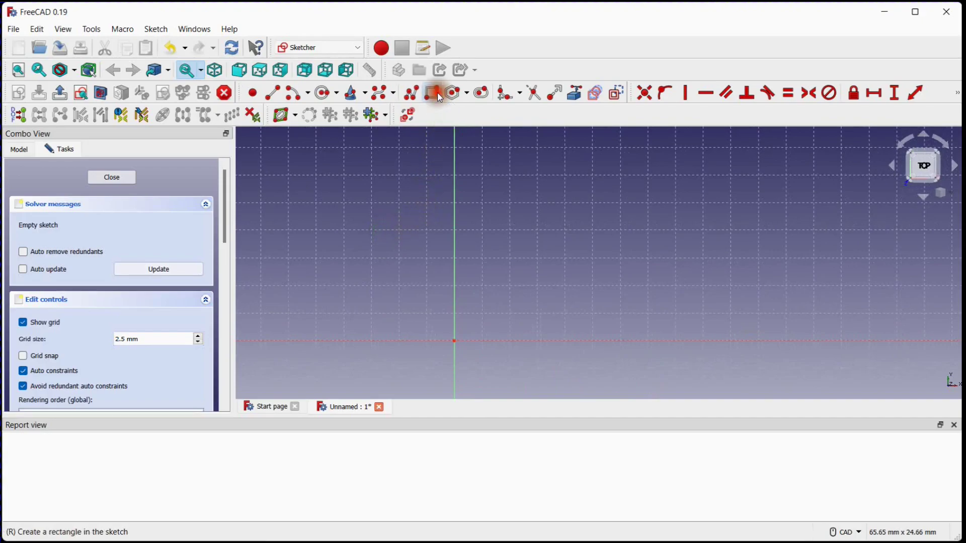
click(455, 157)
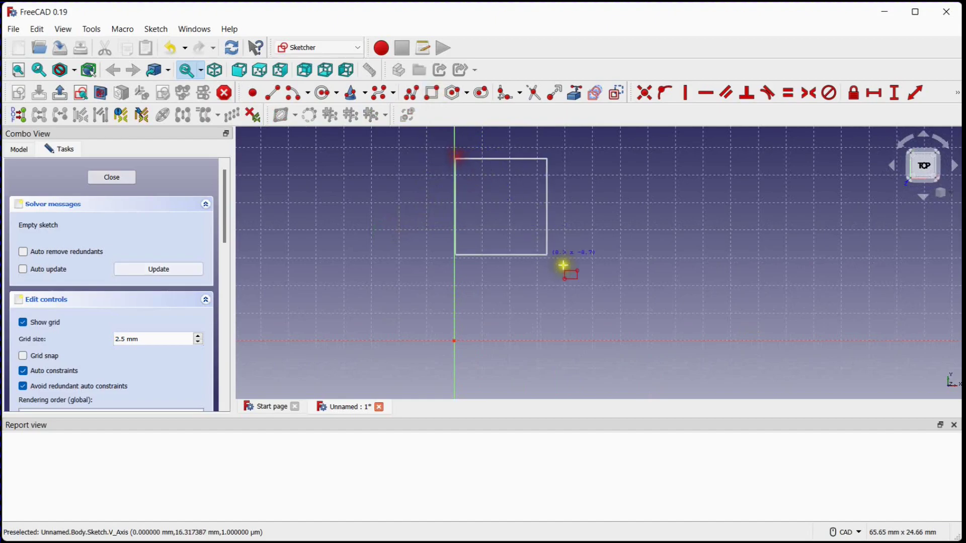
click(682, 341)
Sketch a smaller rectangle about 6.5 by 5 mm inside the outer one, and end the Rectangle tool
click(553, 224)
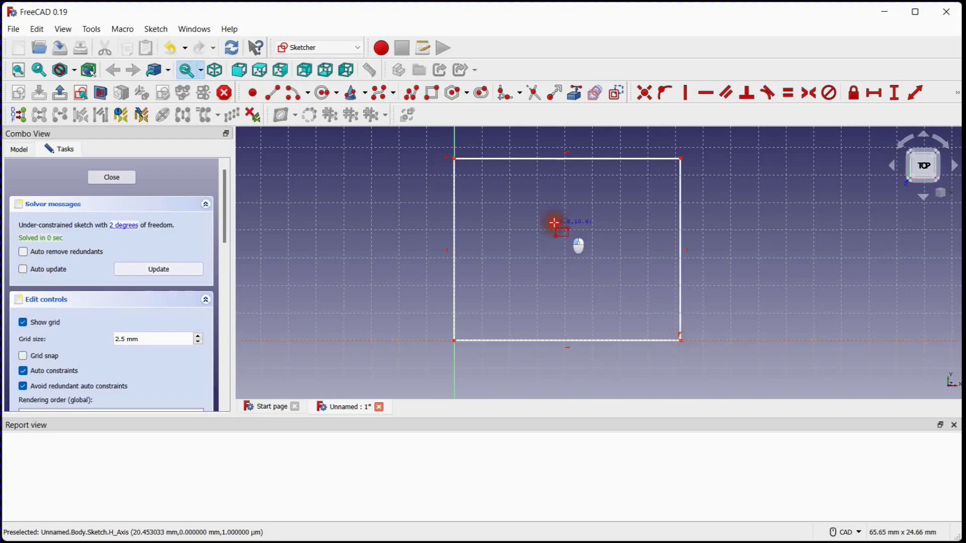
click(624, 278)
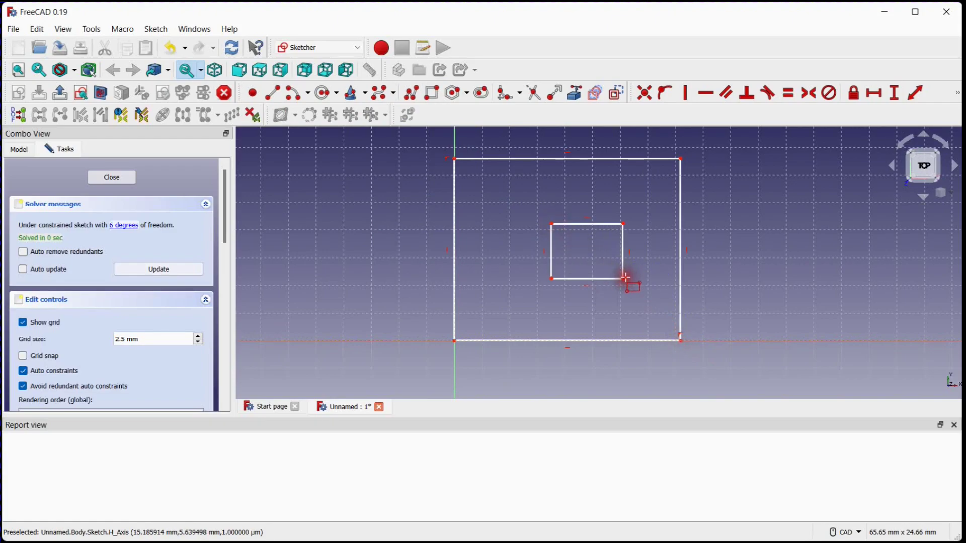
right_click(591, 256)
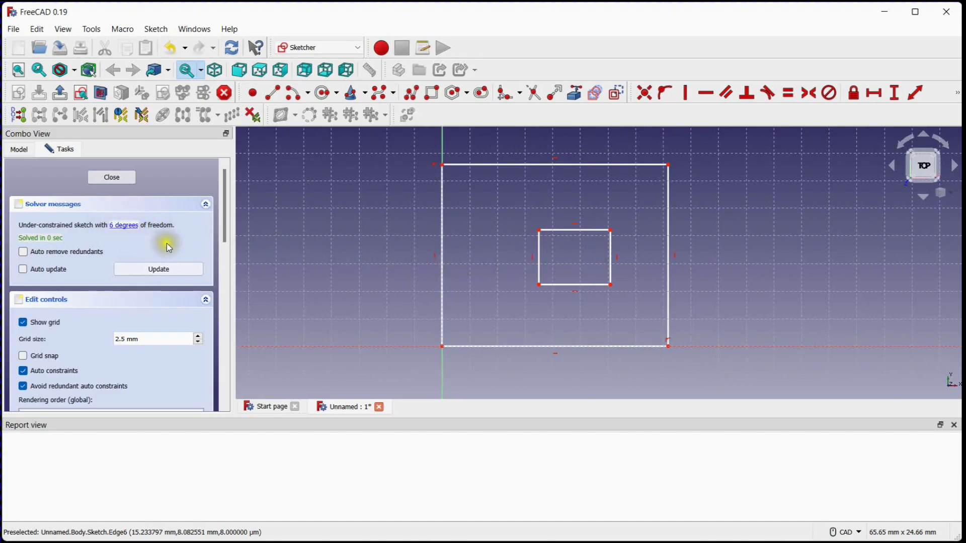
Constrain the outer rectangle to a height of 25 mm and a width of 35 mm
middle_drag(390, 228, 388, 226)
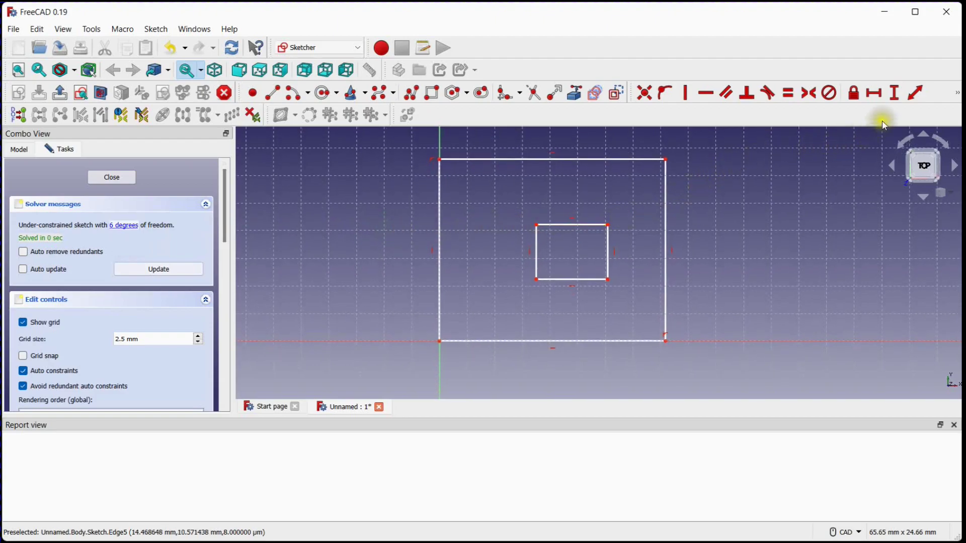
click(915, 93)
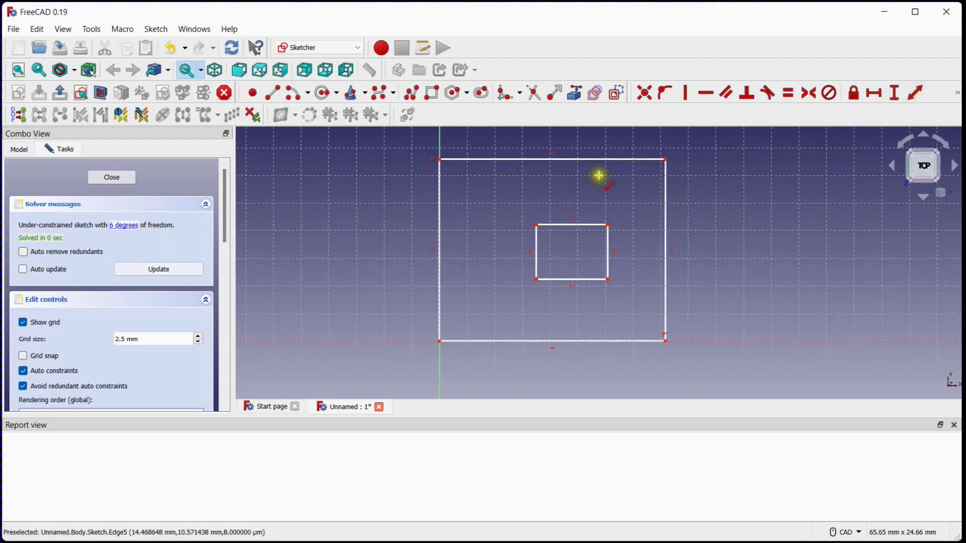
click(438, 203)
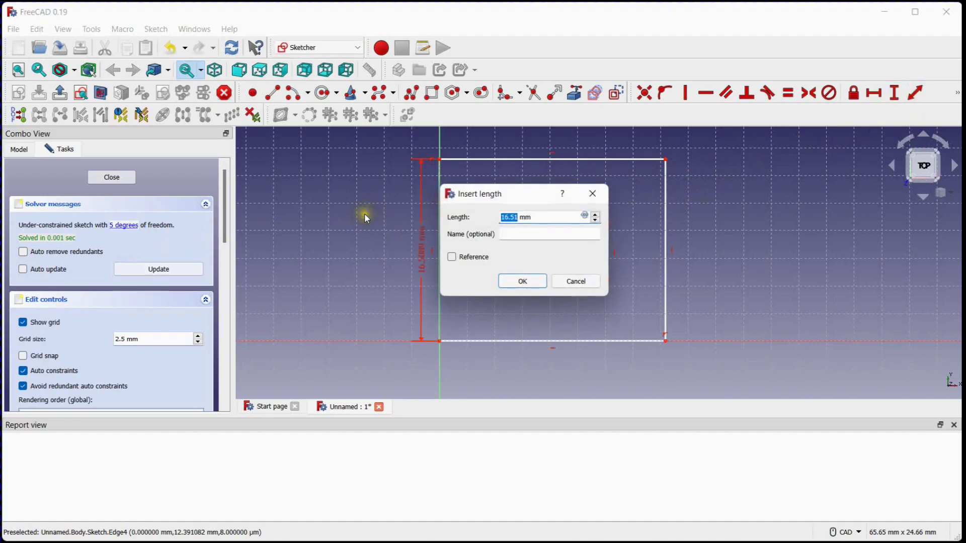
text(25)
key(Return)
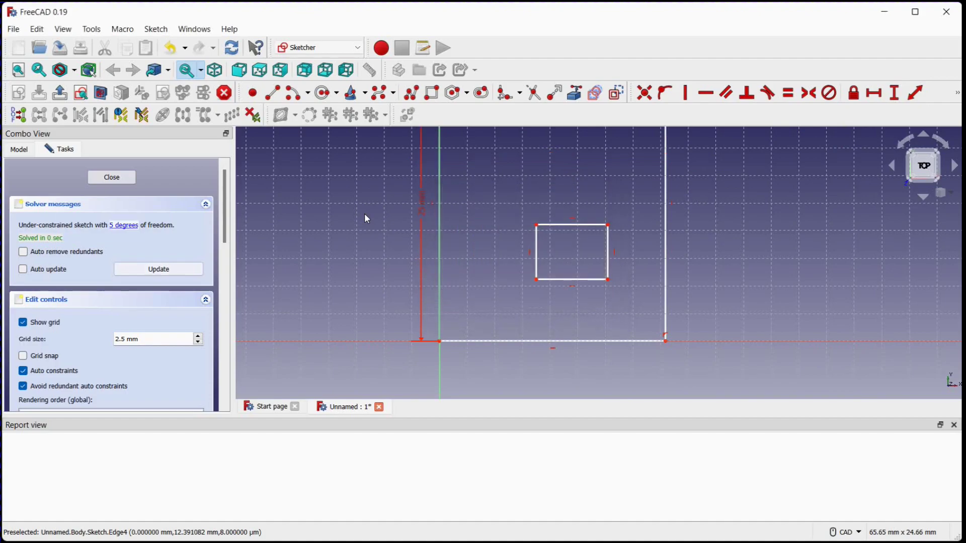
click(497, 341)
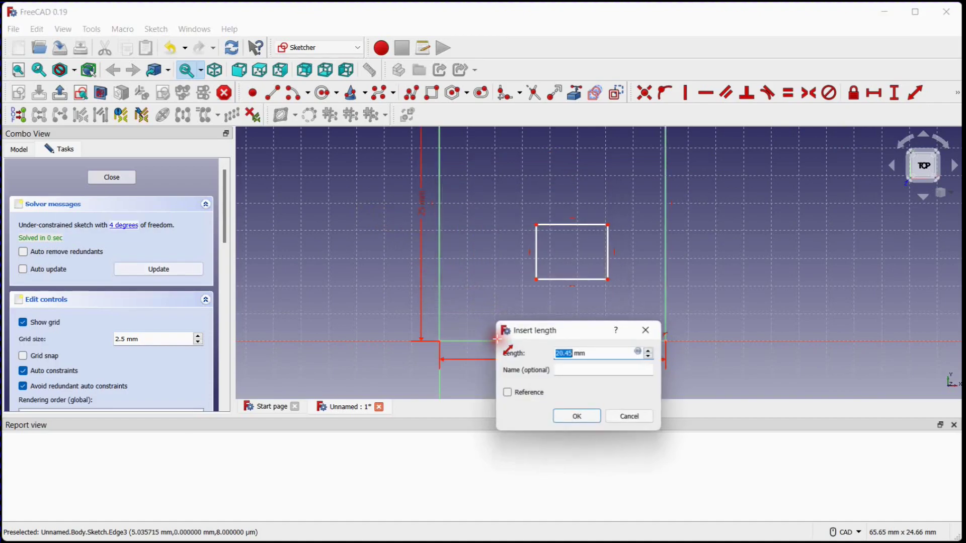
text(3)
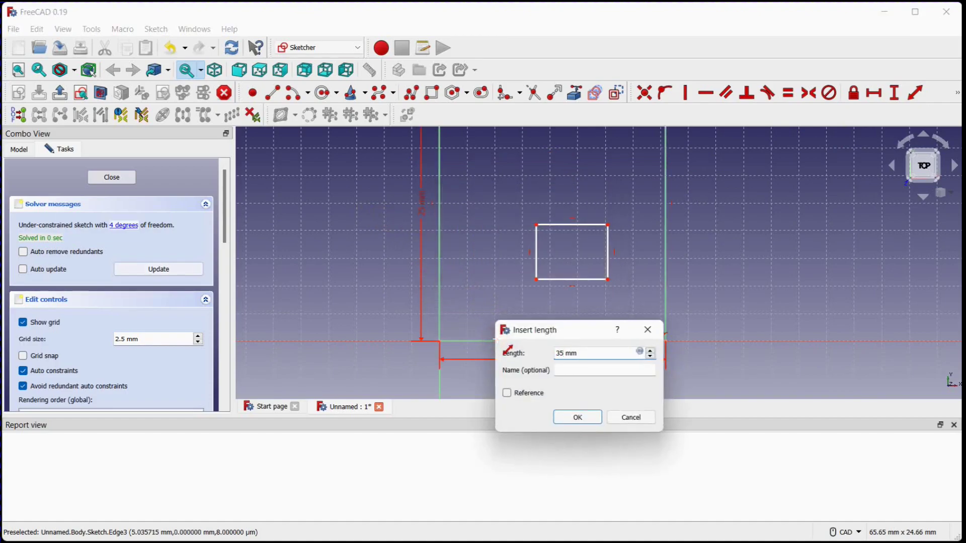
key(Return)
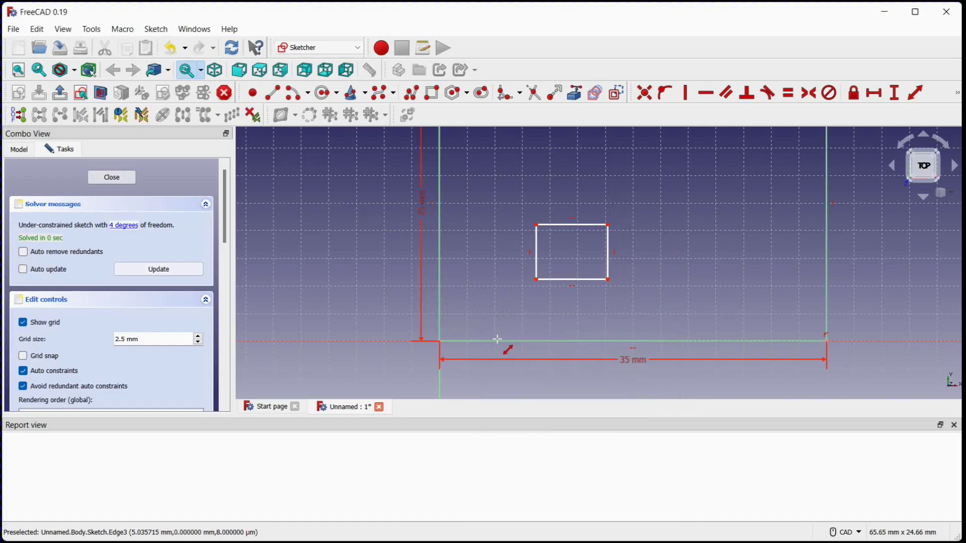
Constrain the inner rectangle to a width of 15 mm and a height of 15 mm
scroll(497, 340, down, 3)
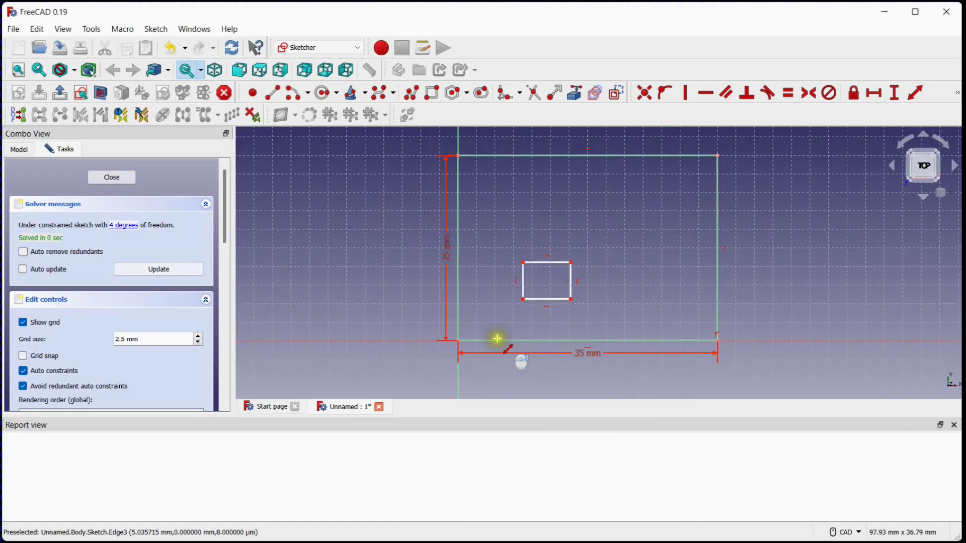
click(550, 262)
text(15)
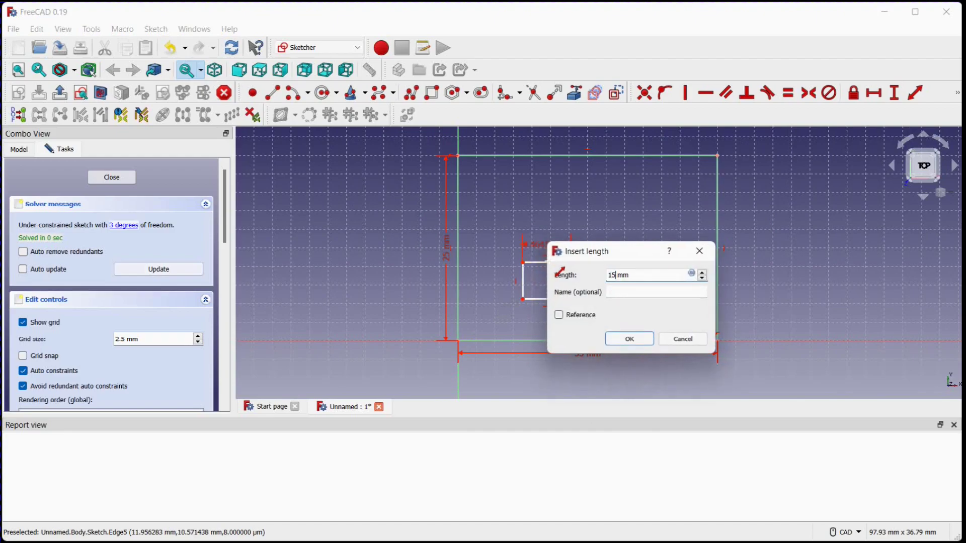
key(Return)
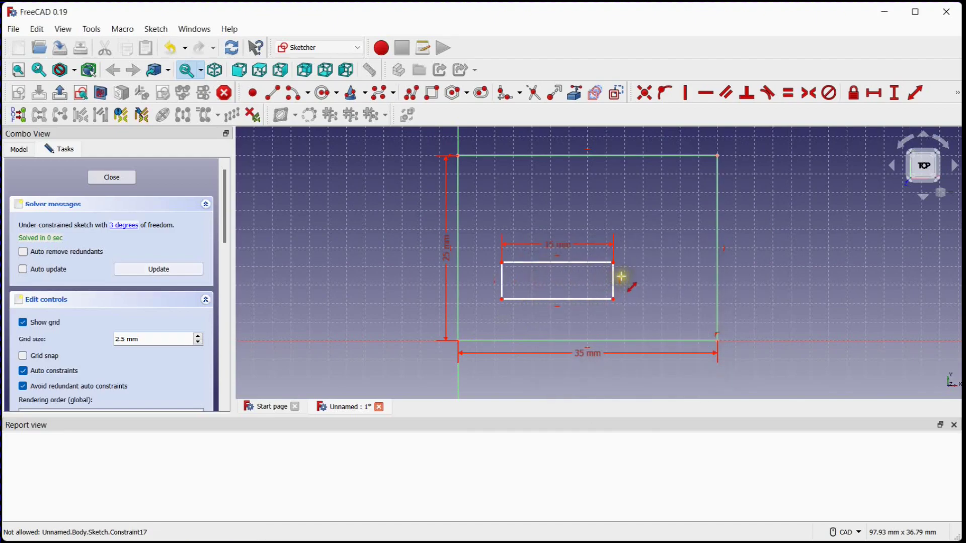
click(613, 279)
text(15)
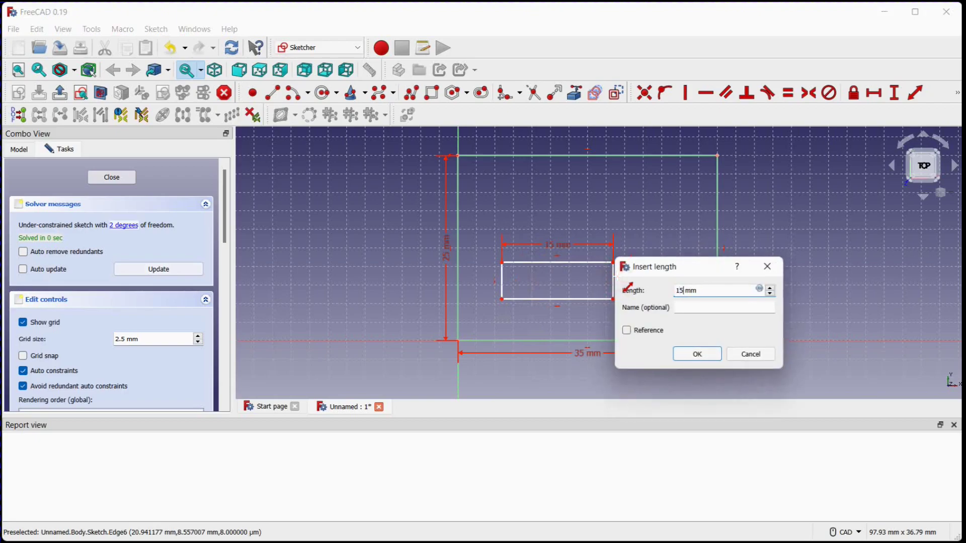
key(Return)
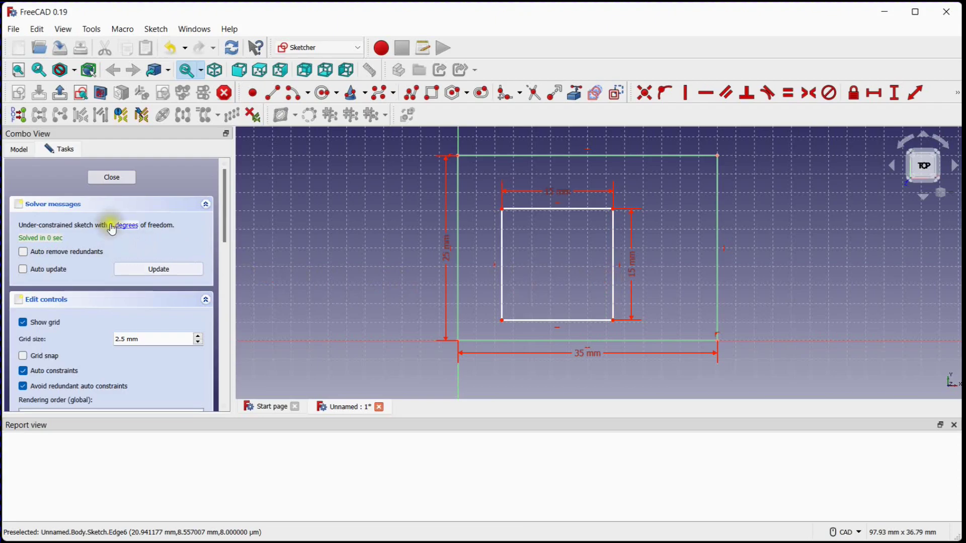
End the distance constraint command and move the inner square to roughly the middle of the outer rectangle
right_click(347, 206)
click(345, 199)
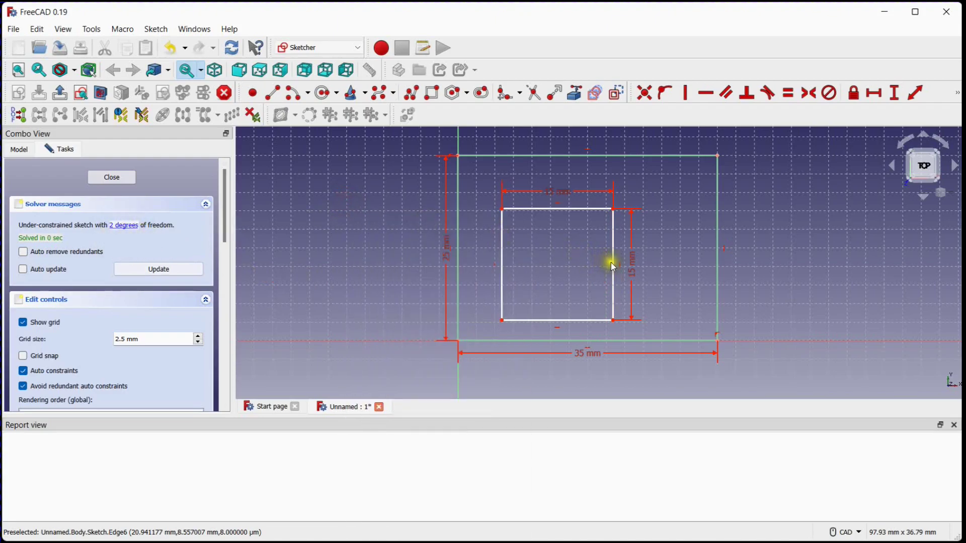
drag(615, 263, 644, 246)
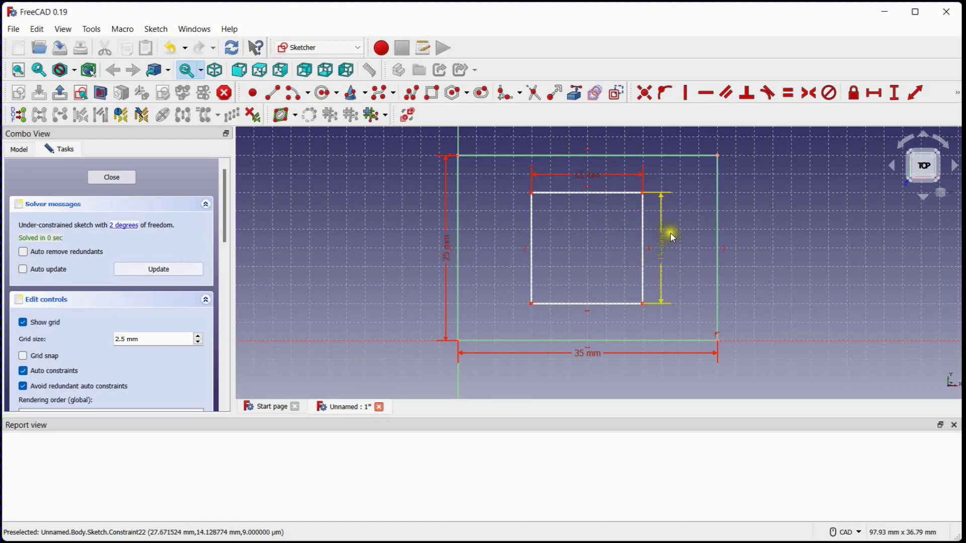
Constrain the horizontal distance from the origin to the inner square's lower-left corner to 15 mm
click(885, 95)
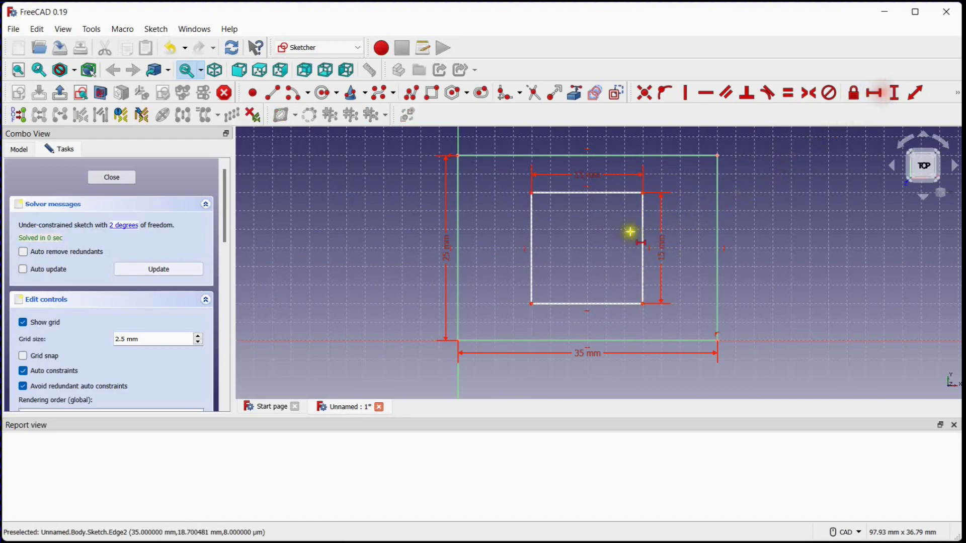
click(458, 341)
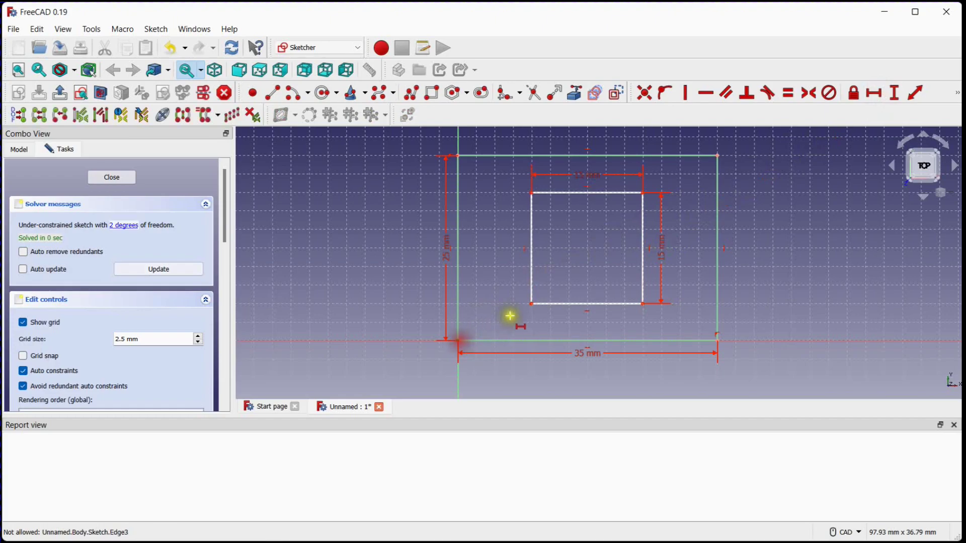
click(532, 304)
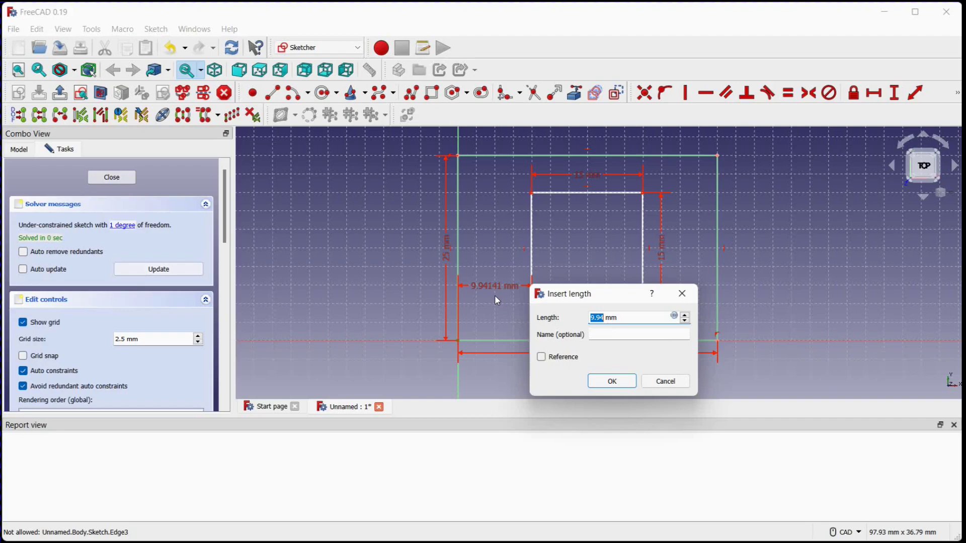
text(15)
key(Return)
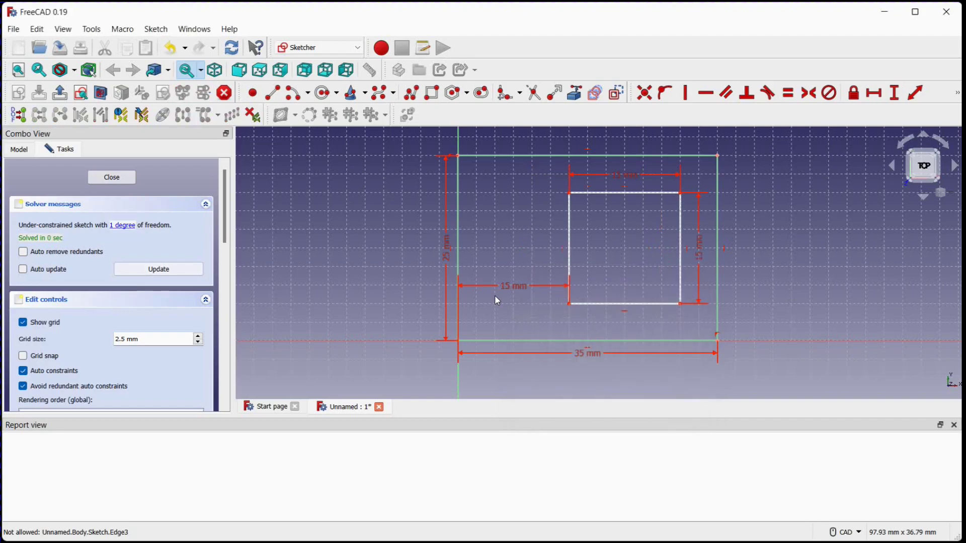
Constrain the vertical distance from the origin to the inner square's lower-left corner to 5 mm and close the sketch
click(896, 94)
click(461, 342)
click(572, 304)
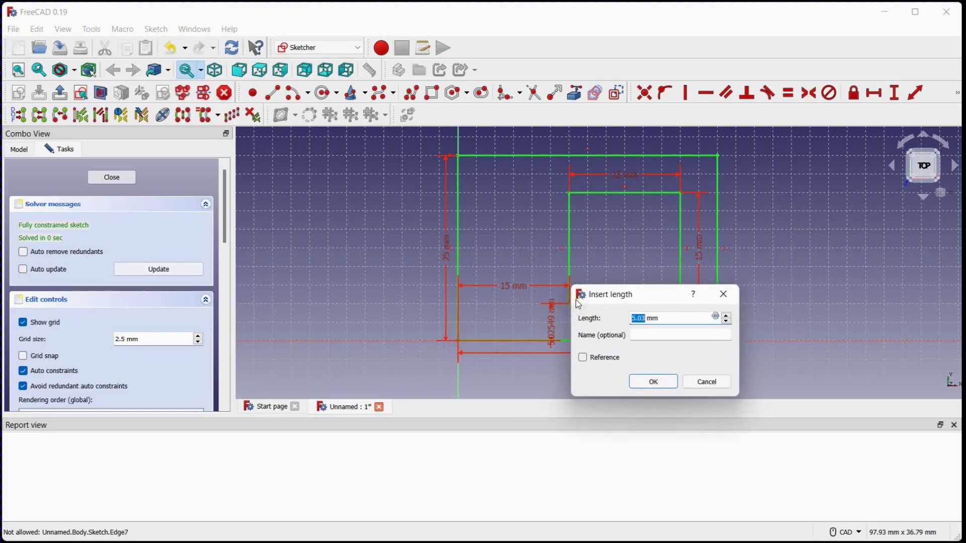
text(5)
key(Return)
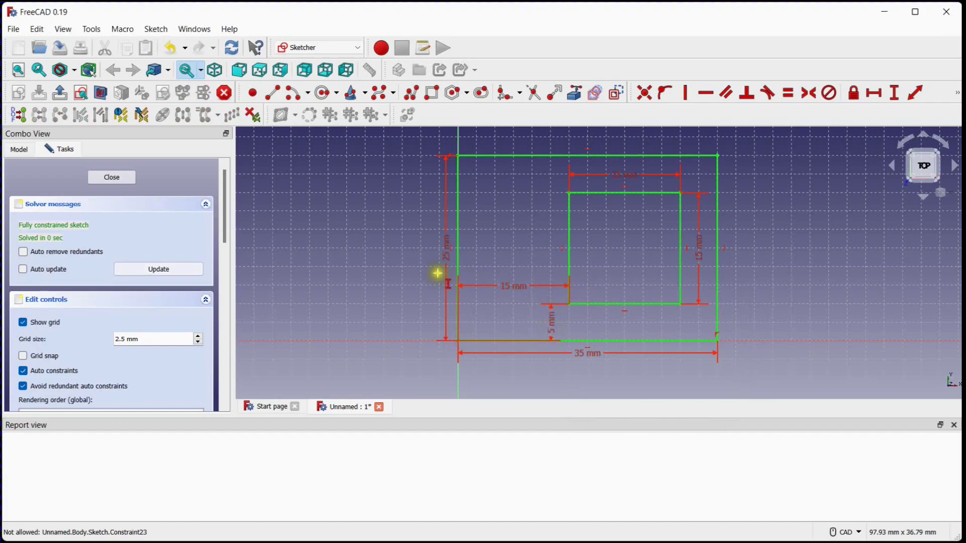
click(108, 178)
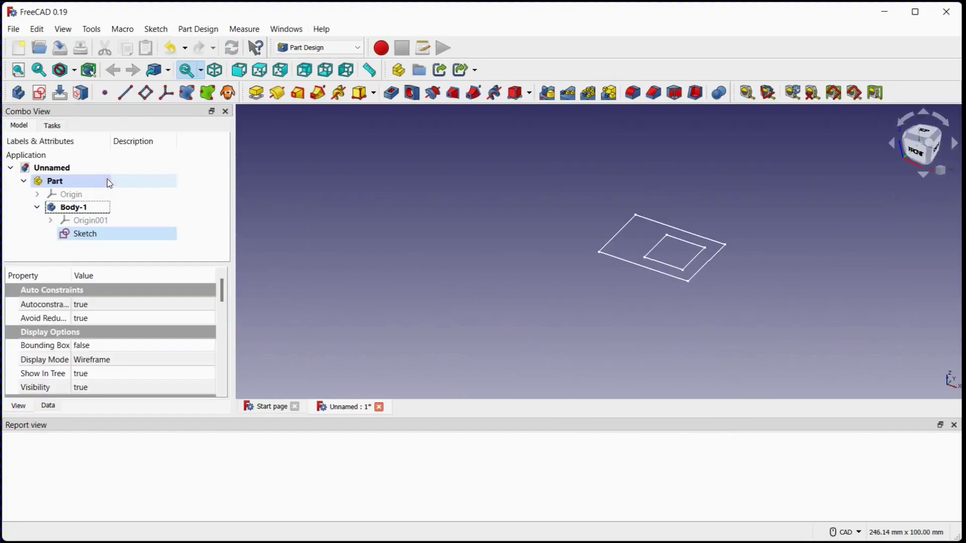
mouse_move(497, 182)
middle_down()
mouse_move(460, 231)
mouse_move(445, 244)
mouse_move(433, 236)
middle_up()
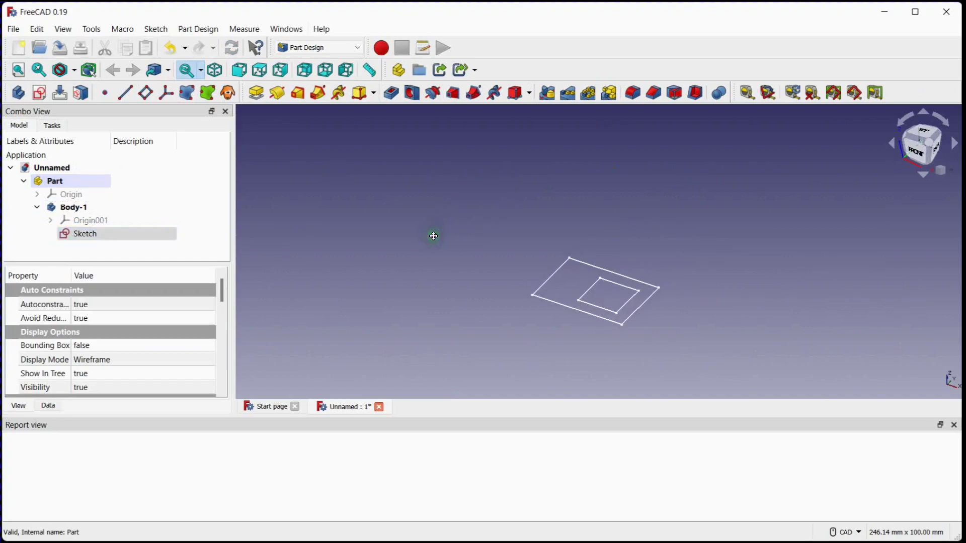
Collapse Body-1 in the model tree and add a second body to the part
click(37, 207)
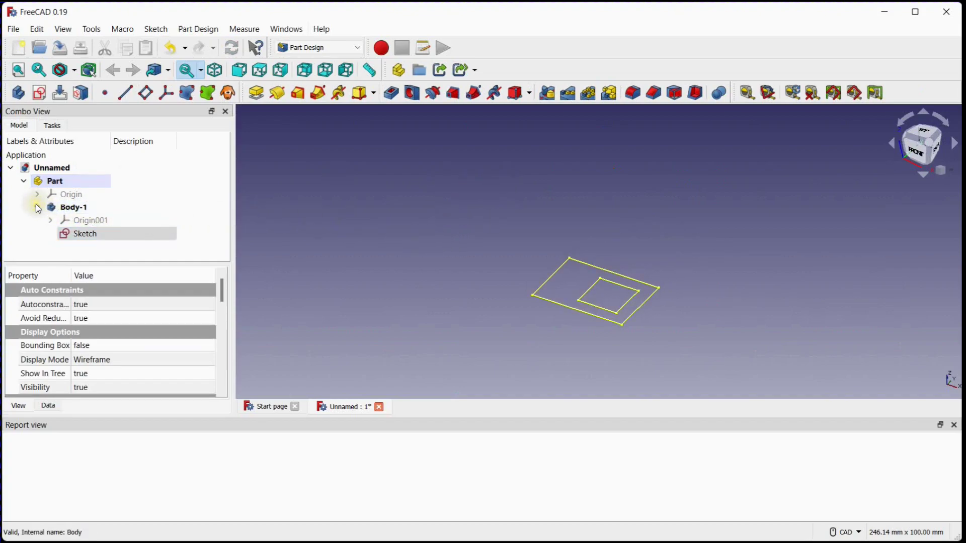
click(18, 92)
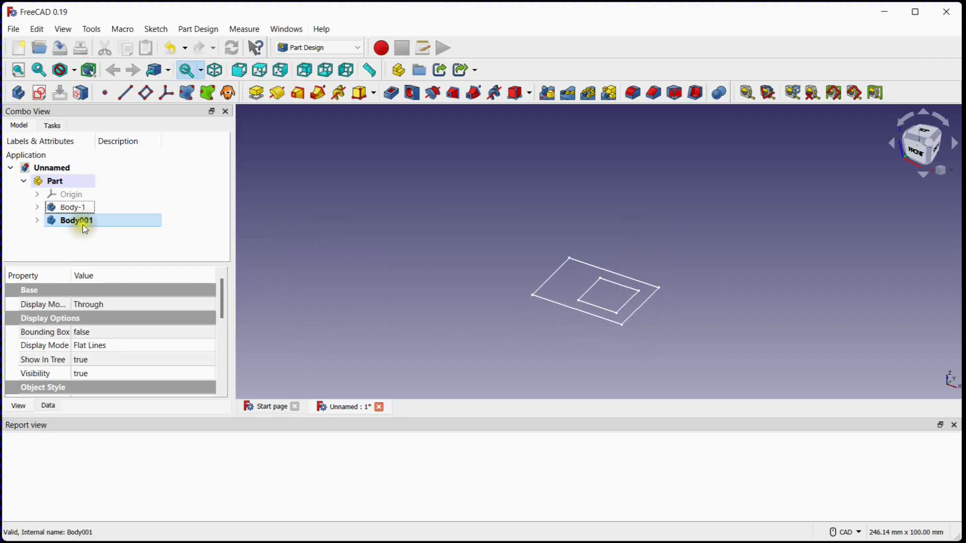
click(38, 207)
click(37, 207)
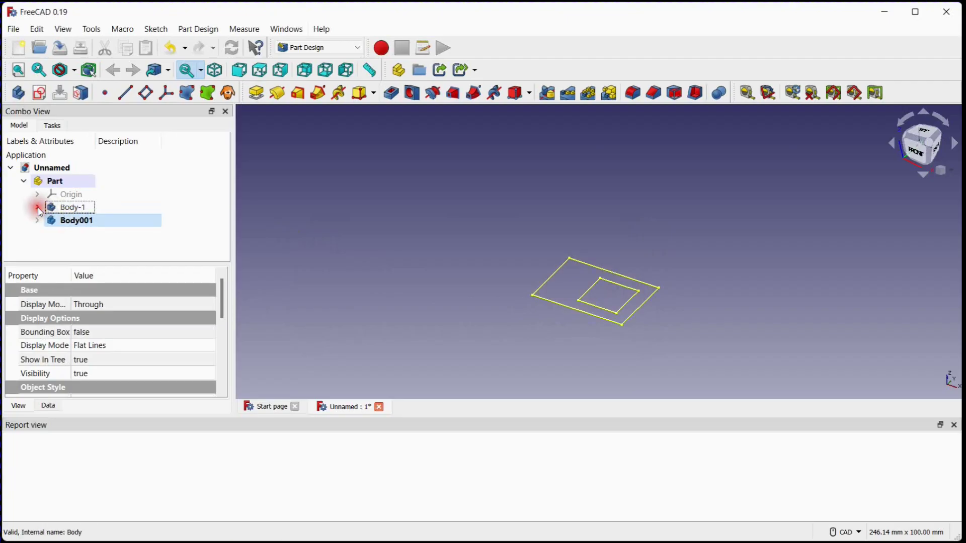
Rename the newly added second body as Body-2
right_click(75, 223)
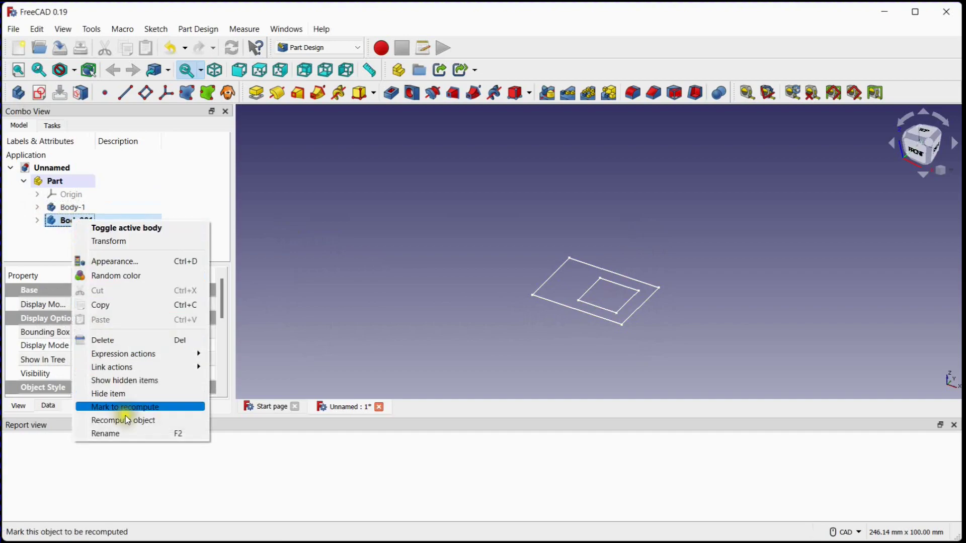
click(131, 436)
key(End)
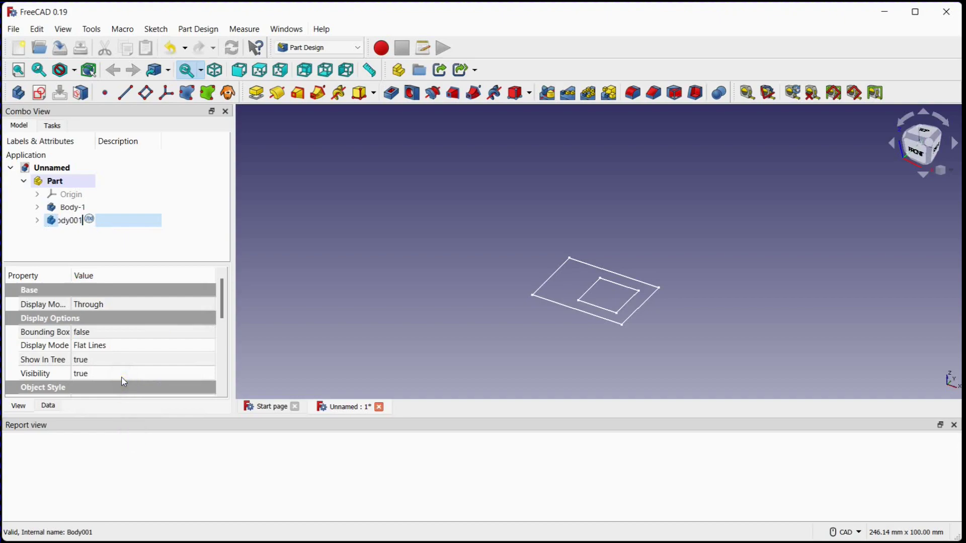
key(BackSpace)
key(BackSpace)
text(-2)
key(Return)
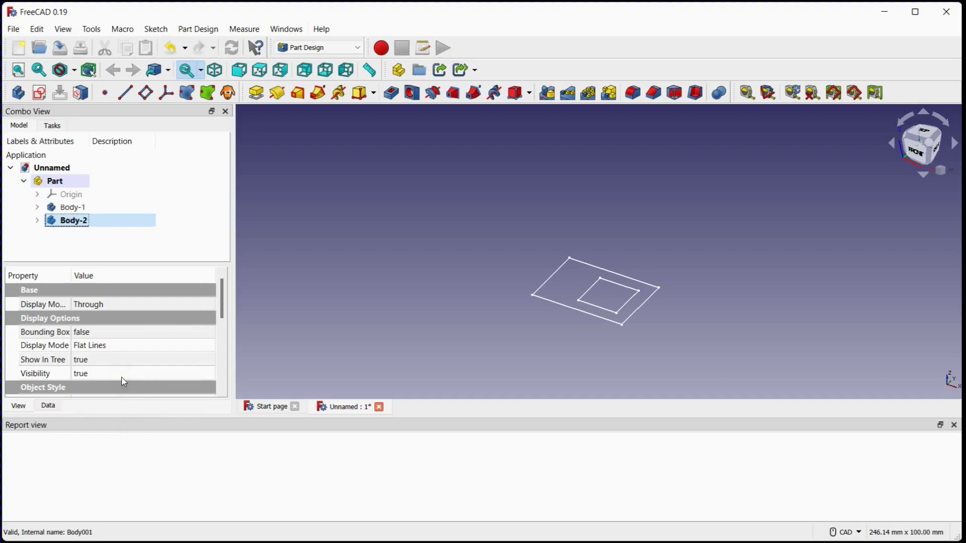
Create a new sketch in Body-2 on the XZ base plane
click(40, 93)
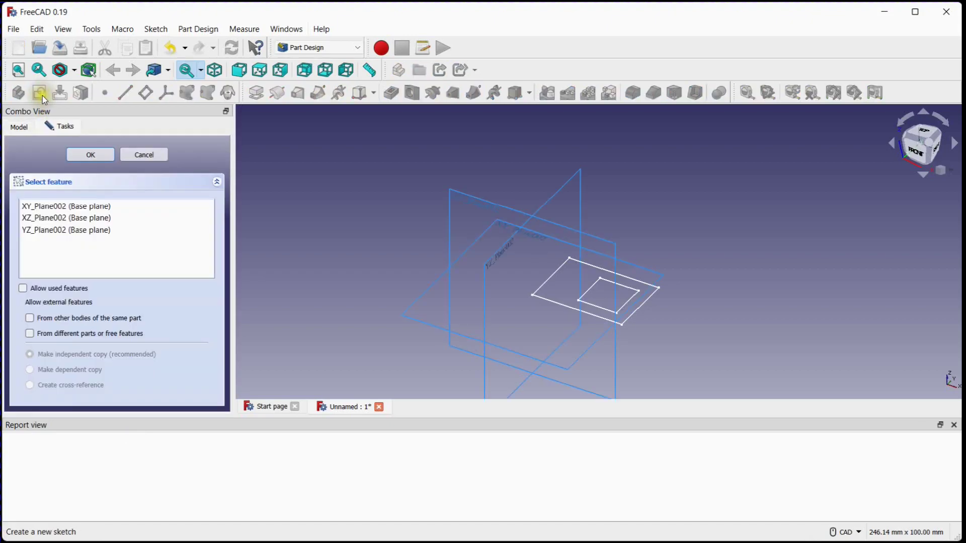
click(53, 223)
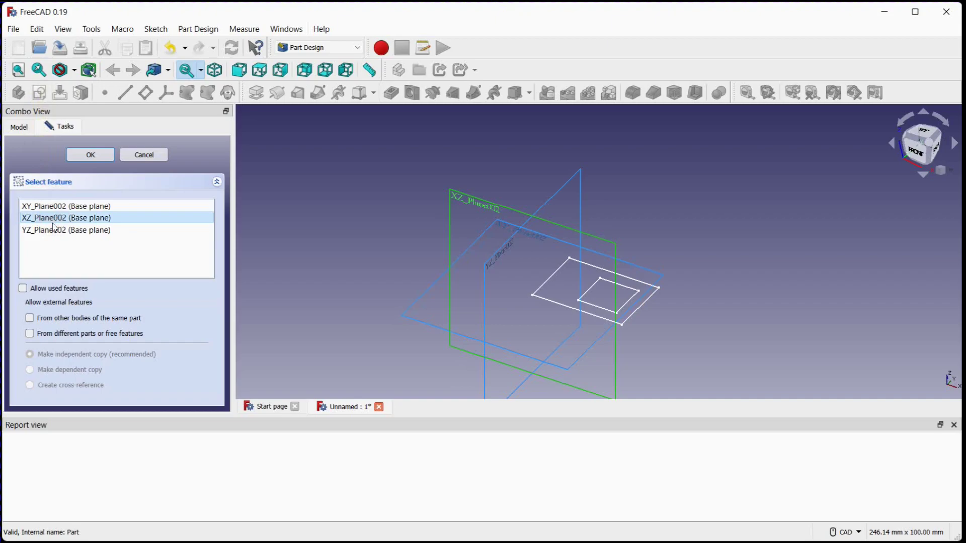
click(83, 161)
click(85, 153)
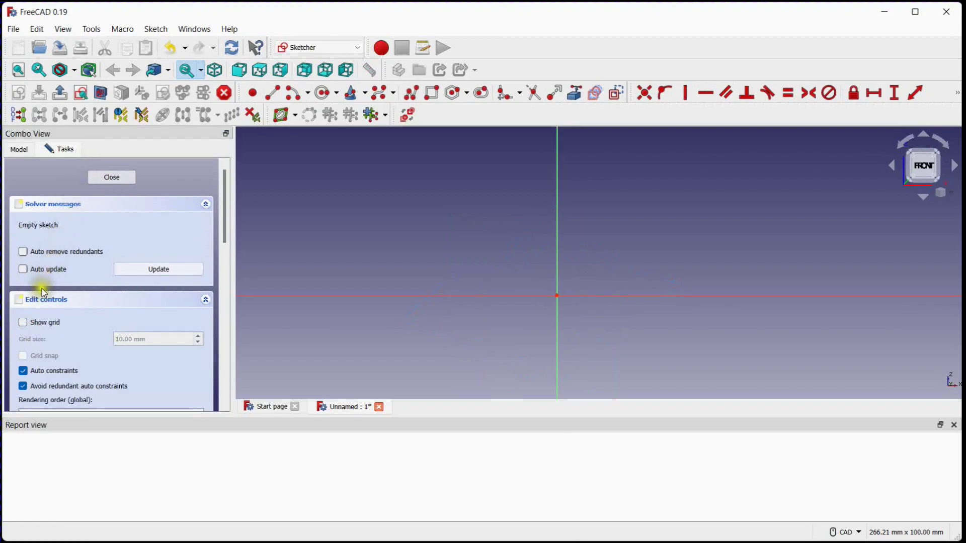
Show the sketch grid and set the grid size to 2.5 mm
click(23, 322)
double_click(117, 340)
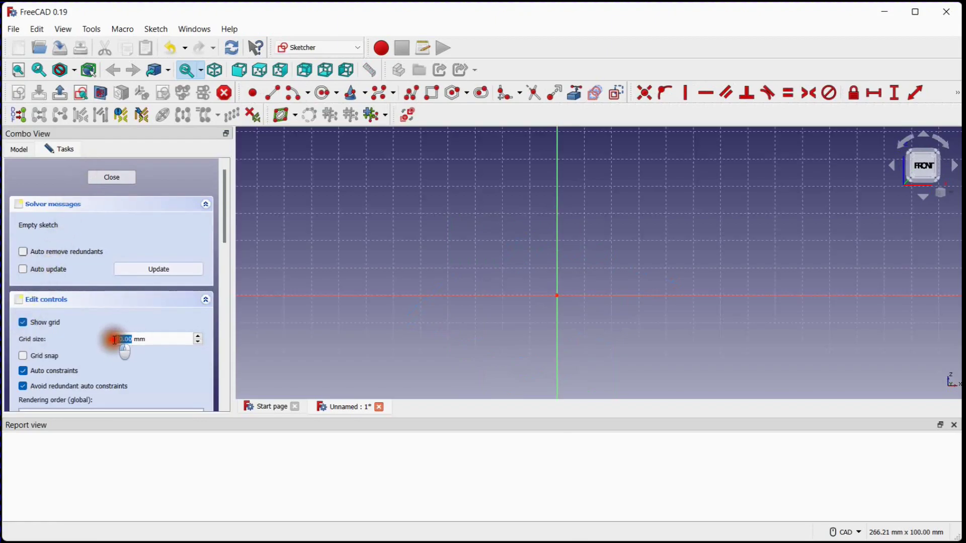
text(2.5)
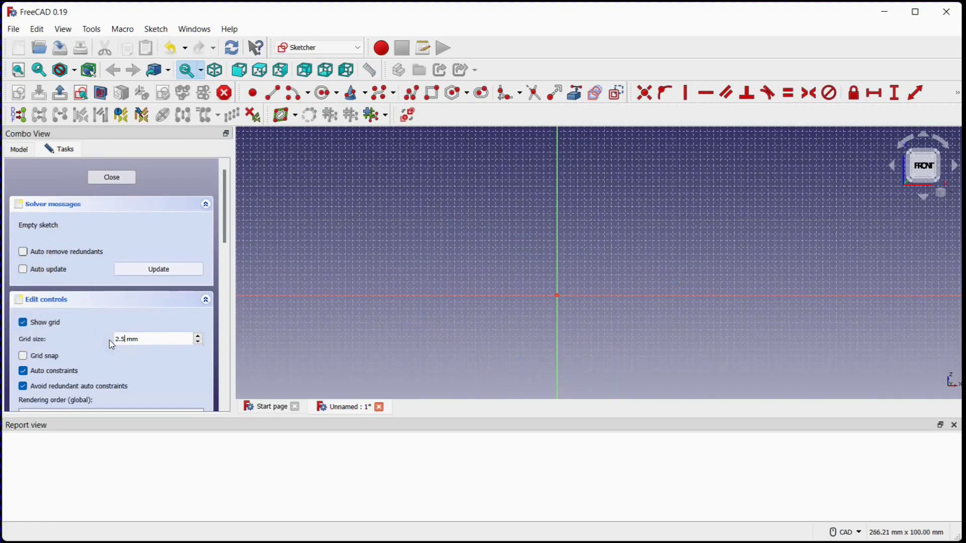
scroll(475, 262, up, 5)
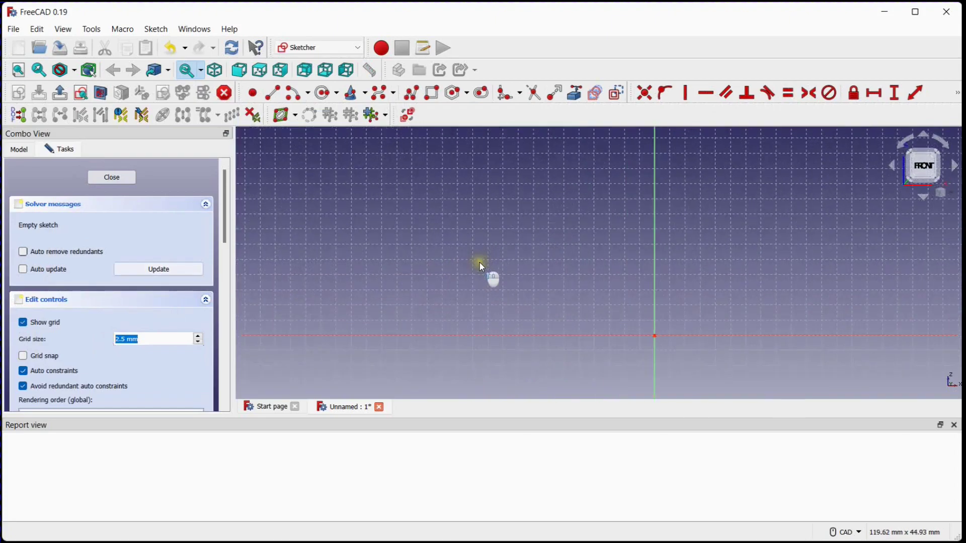
middle_drag(545, 256, 365, 242)
scroll(379, 231, down, 2)
scroll(364, 242, up, 1)
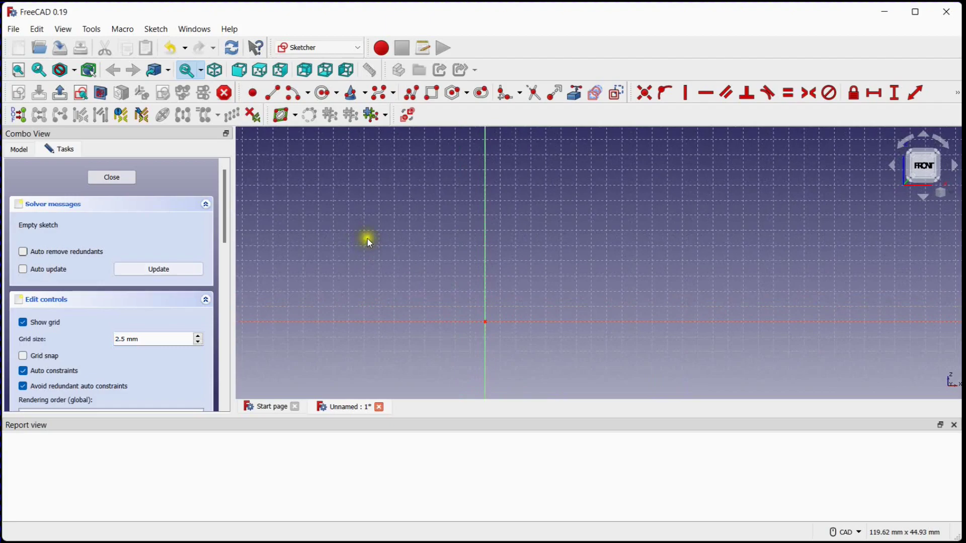
Draw a closed L-shaped polyline starting at the origin, about 33 mm wide and 23 mm high, with its upright leg on the vertical axis
click(416, 100)
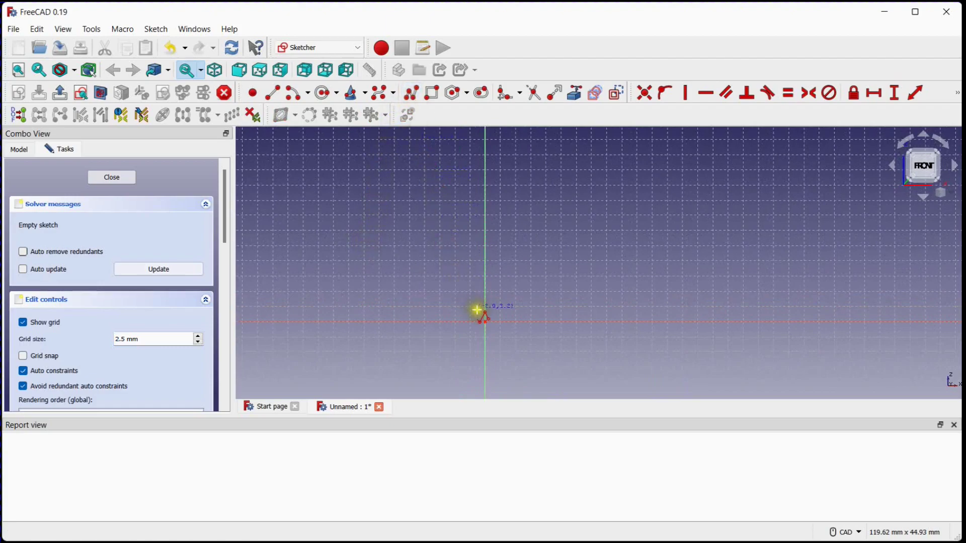
click(486, 322)
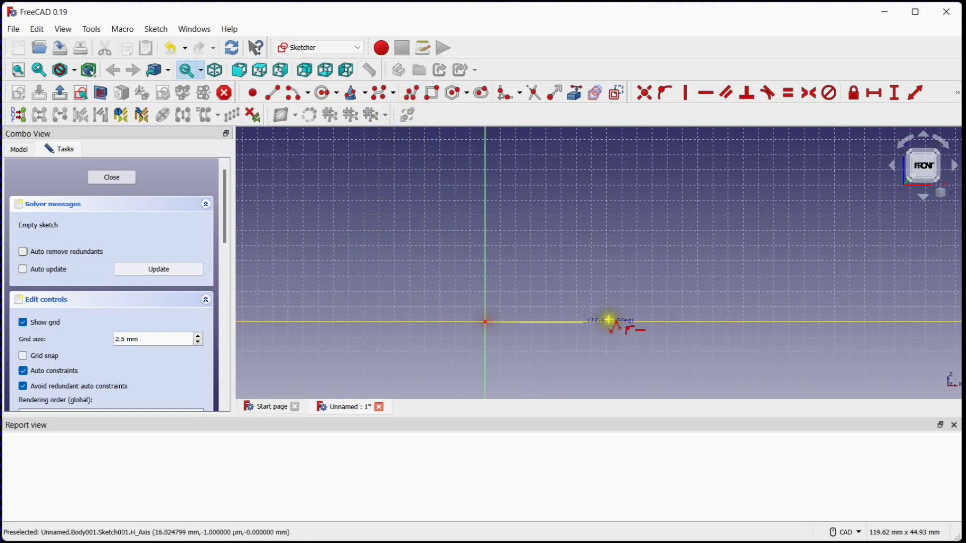
click(688, 322)
click(690, 285)
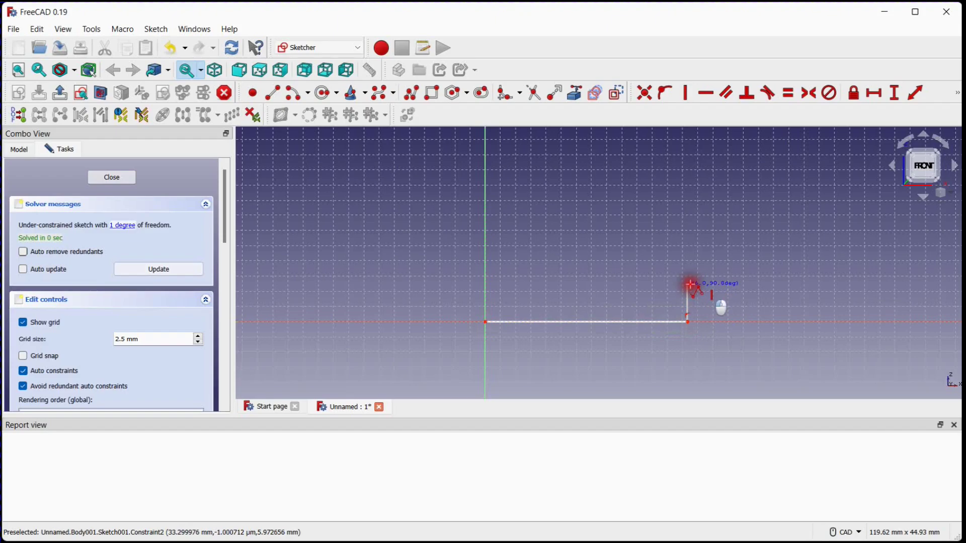
click(534, 285)
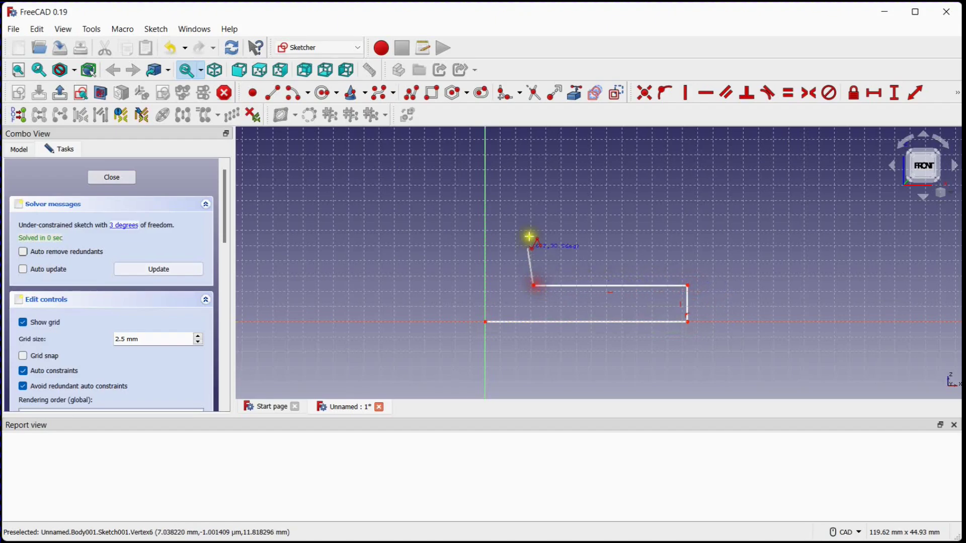
click(532, 180)
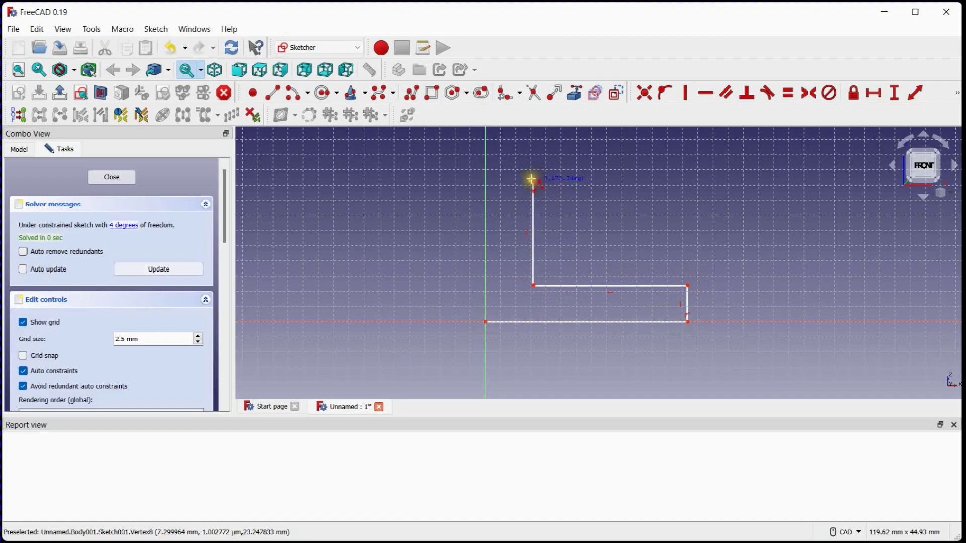
click(481, 181)
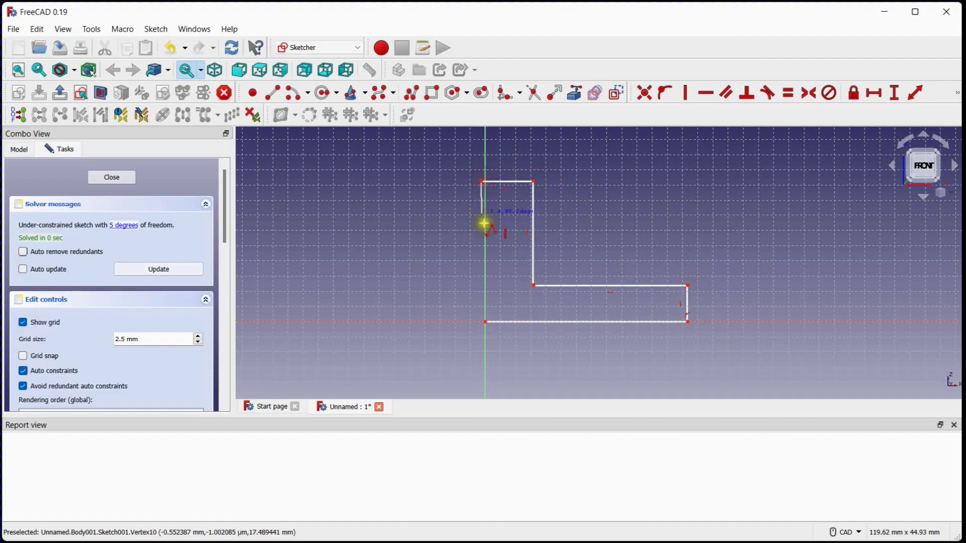
click(487, 321)
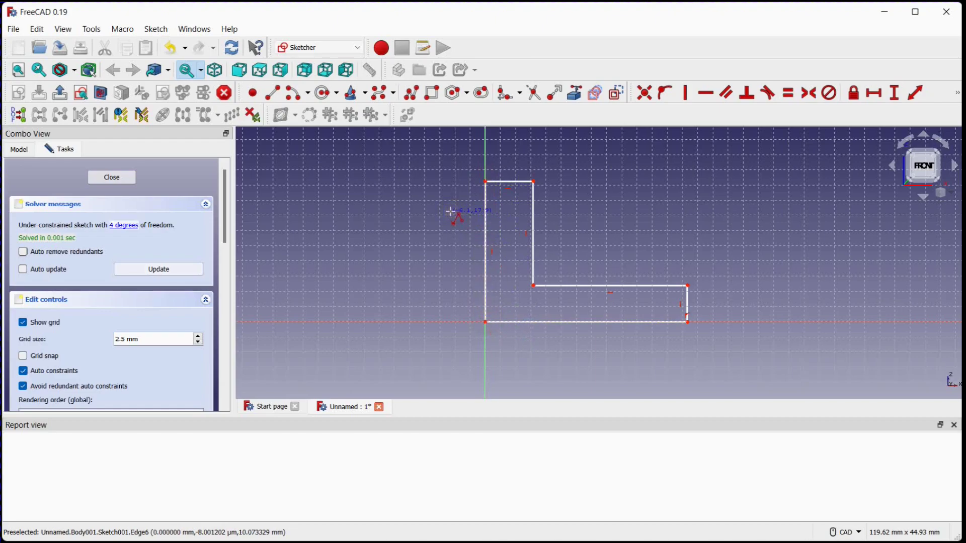
Constrain the L-profile's long vertical edge on the axis and its bottom edge to 35 mm each
scroll(453, 216, up, 1)
scroll(524, 264, down, 3)
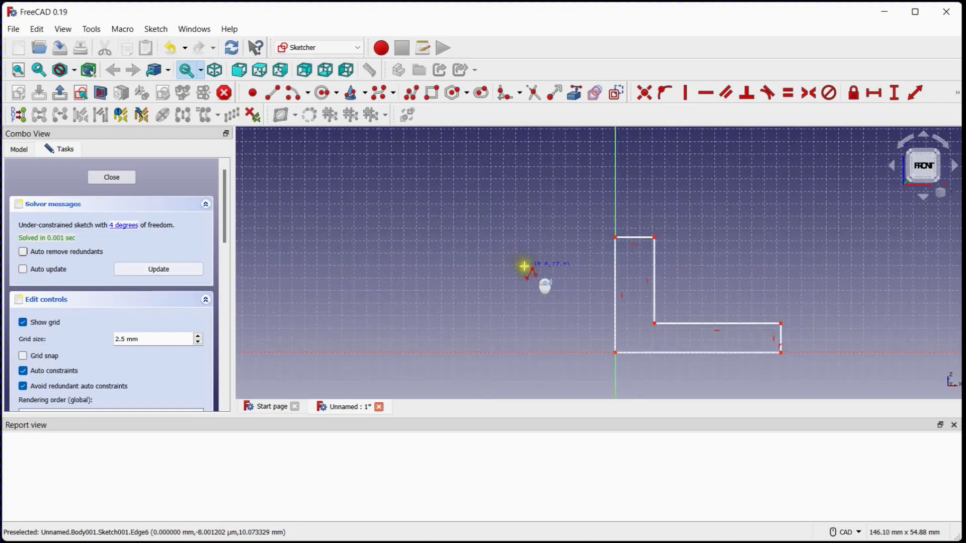
scroll(414, 219, up, 1)
scroll(414, 219, up, 2)
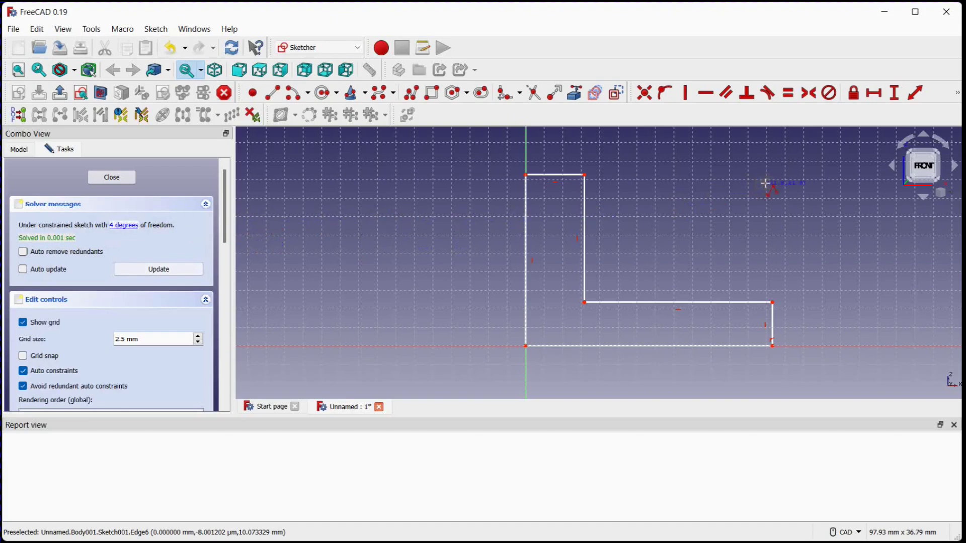
click(913, 95)
click(527, 247)
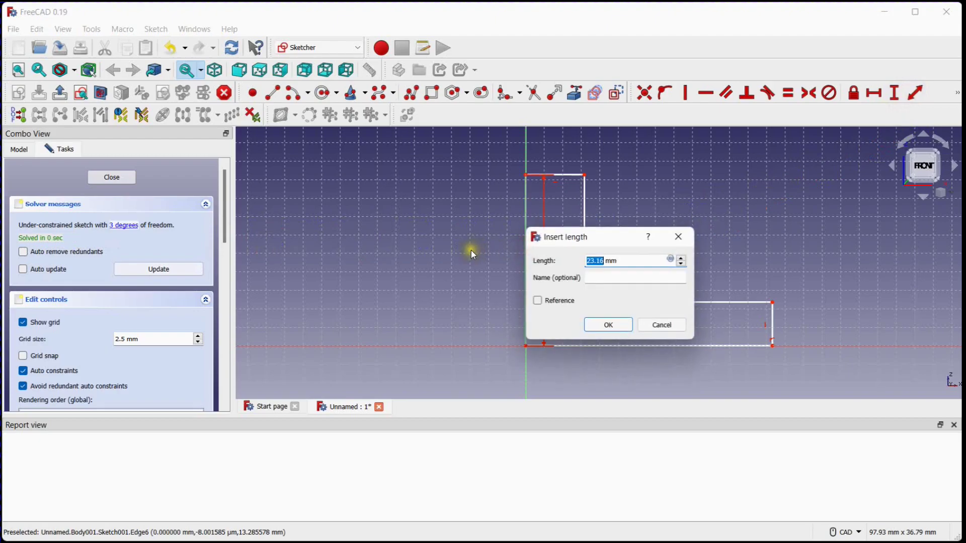
text(35)
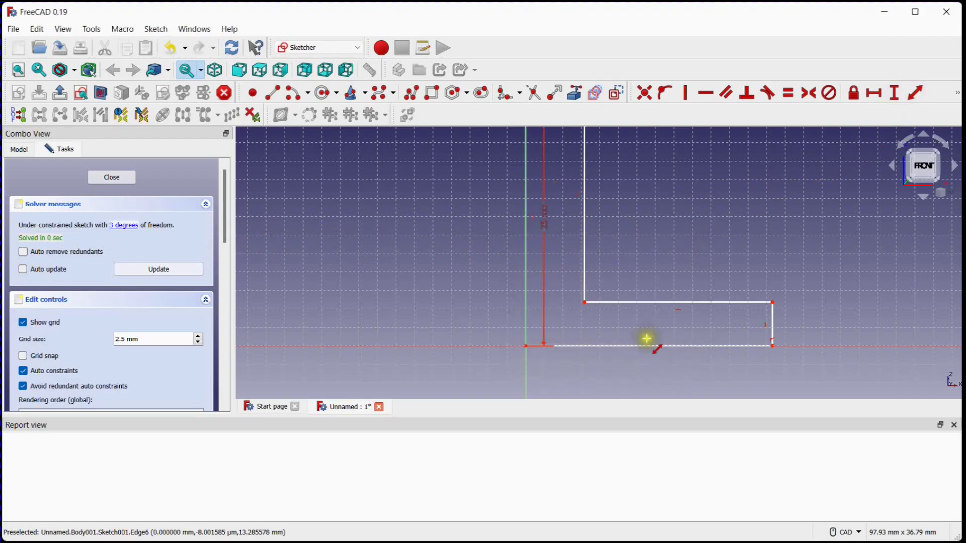
click(652, 346)
text(l)
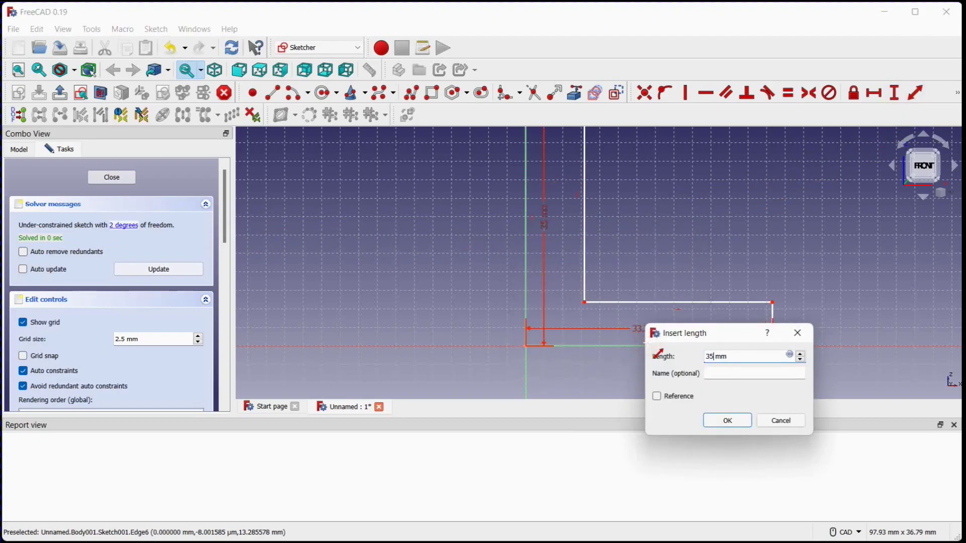
text(35)
key(Return)
Constrain the L-profile's short right edge and its top edge to 10 mm each, and close the sketch
click(785, 322)
key(i)
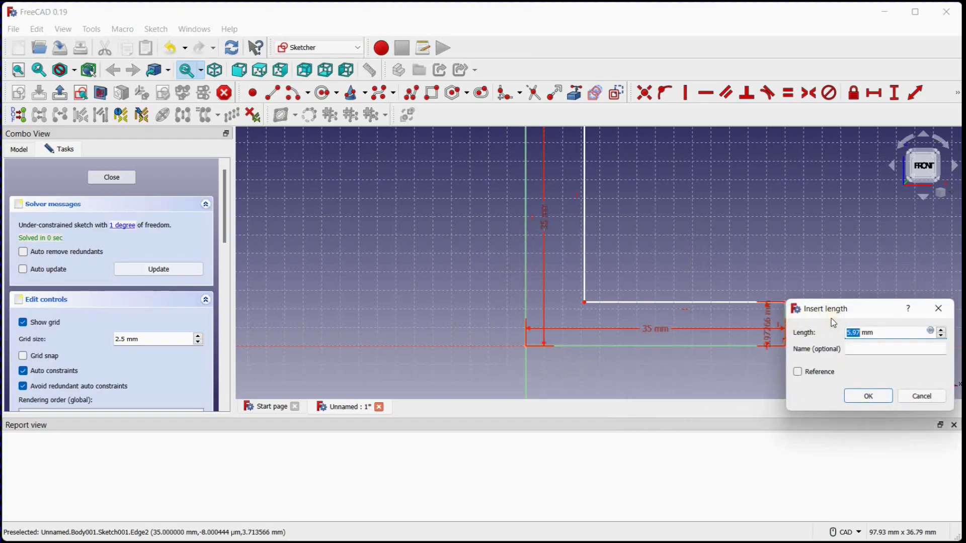
key(Return)
scroll(832, 318, down, 3)
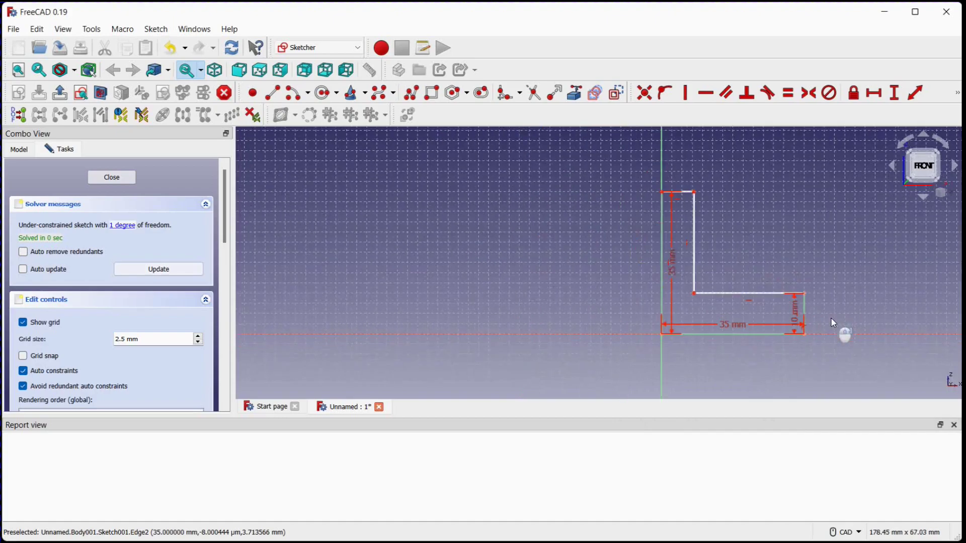
click(690, 191)
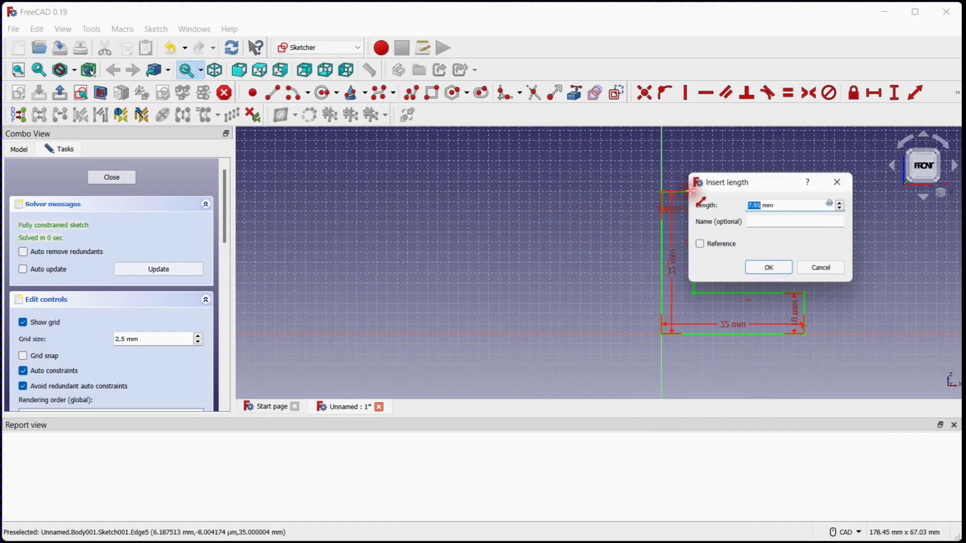
key(Return)
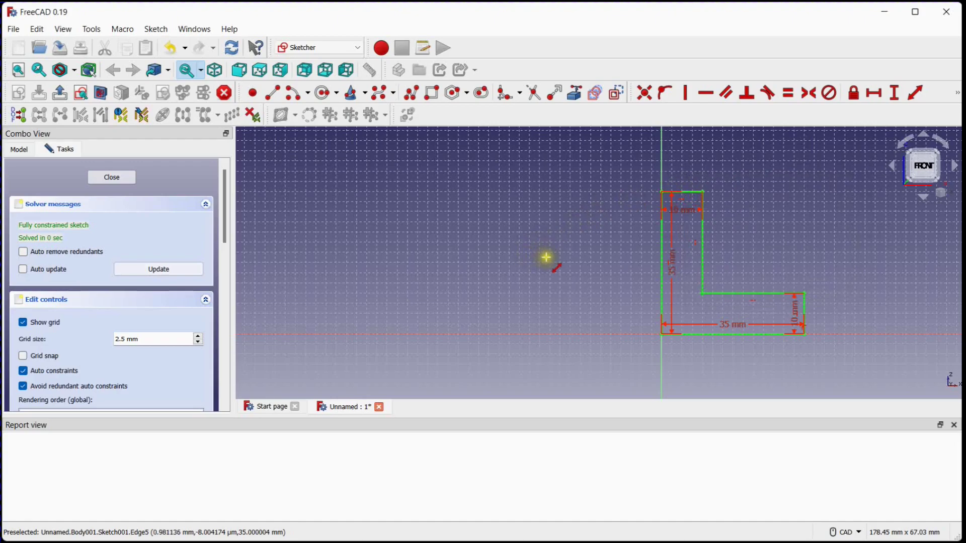
click(112, 176)
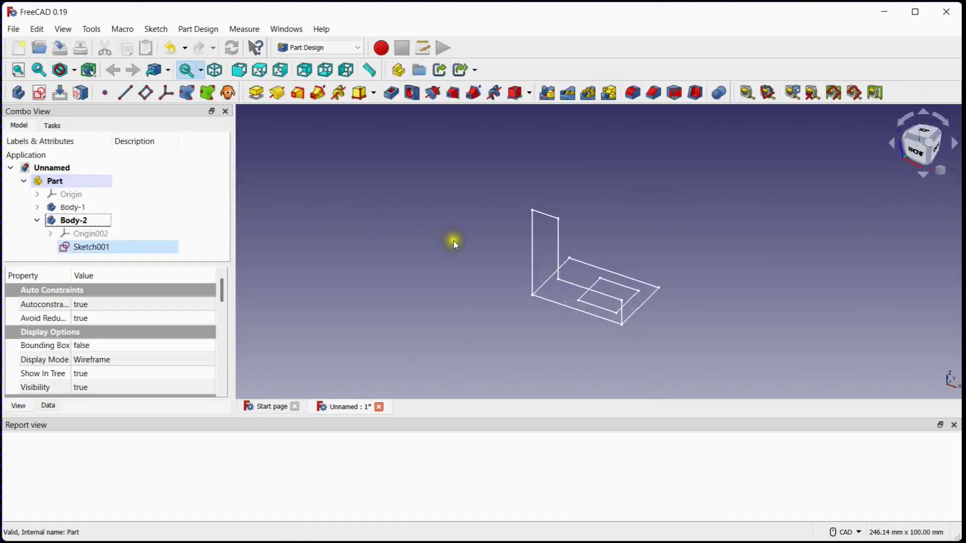
With Part deactivated, add a third body to the document and move it into Part
scroll(477, 249, up, 3)
middle_drag(476, 249, 424, 267)
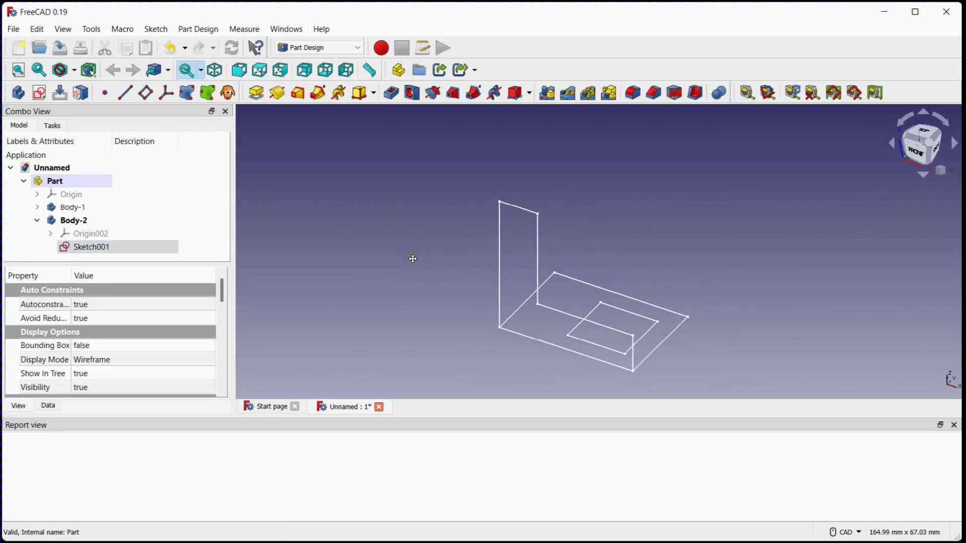
click(37, 220)
double_click(67, 180)
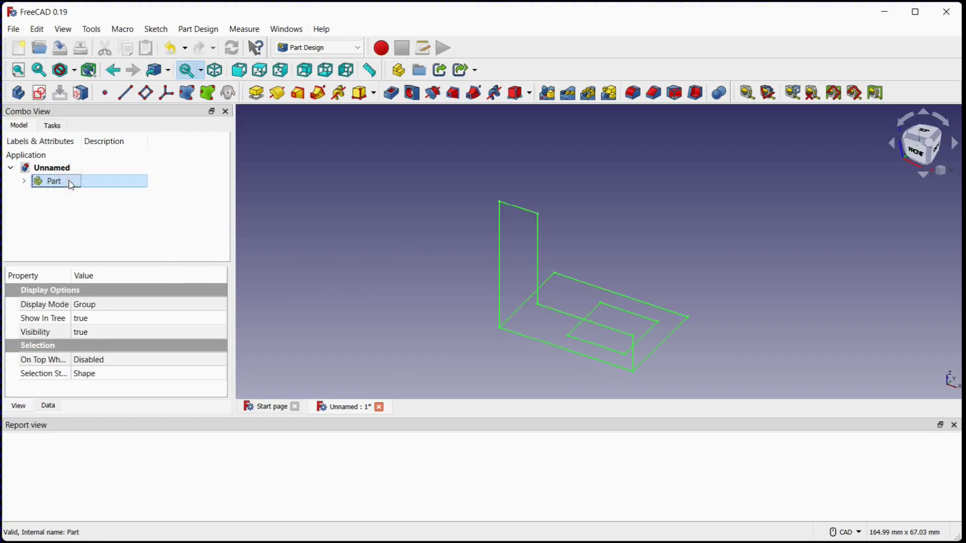
click(19, 93)
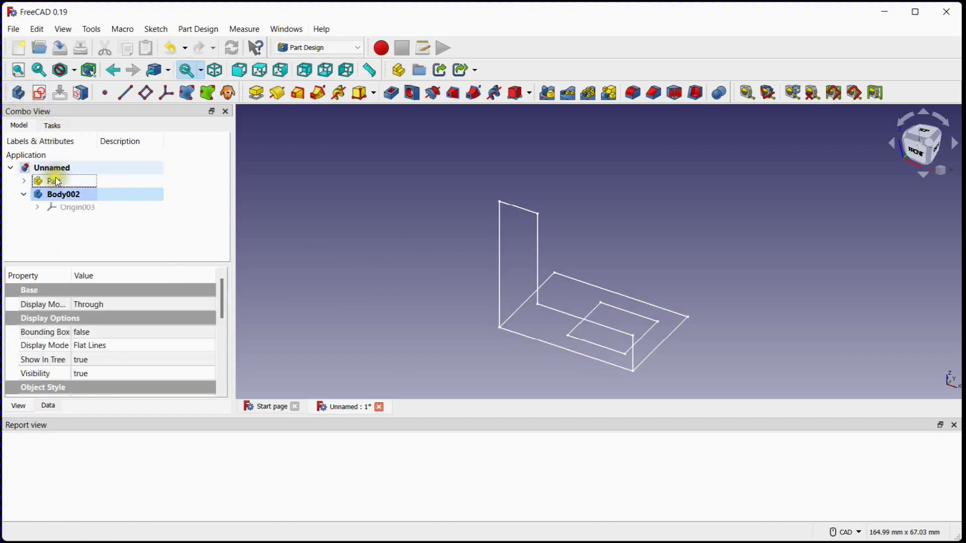
click(24, 180)
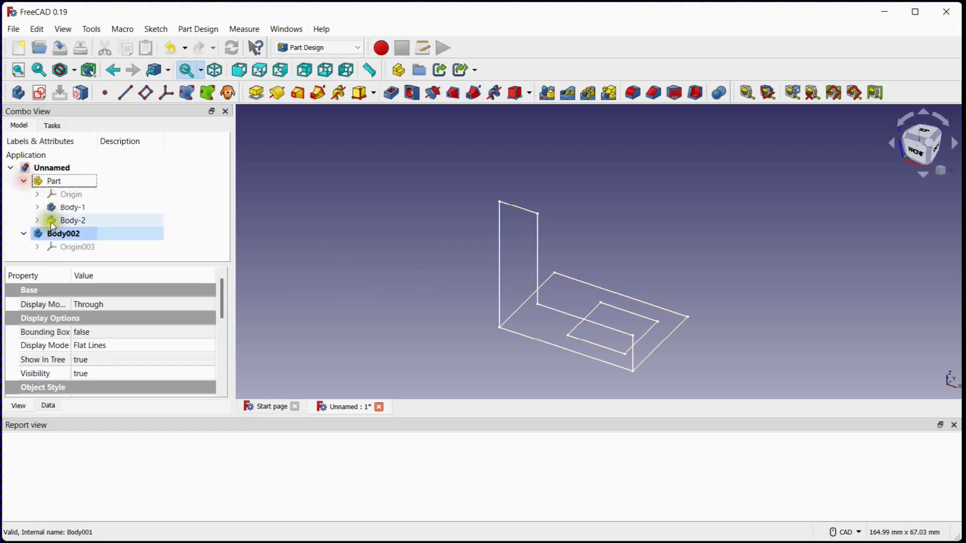
drag(55, 234, 59, 183)
Rename the third body as Body-3
right_click(82, 240)
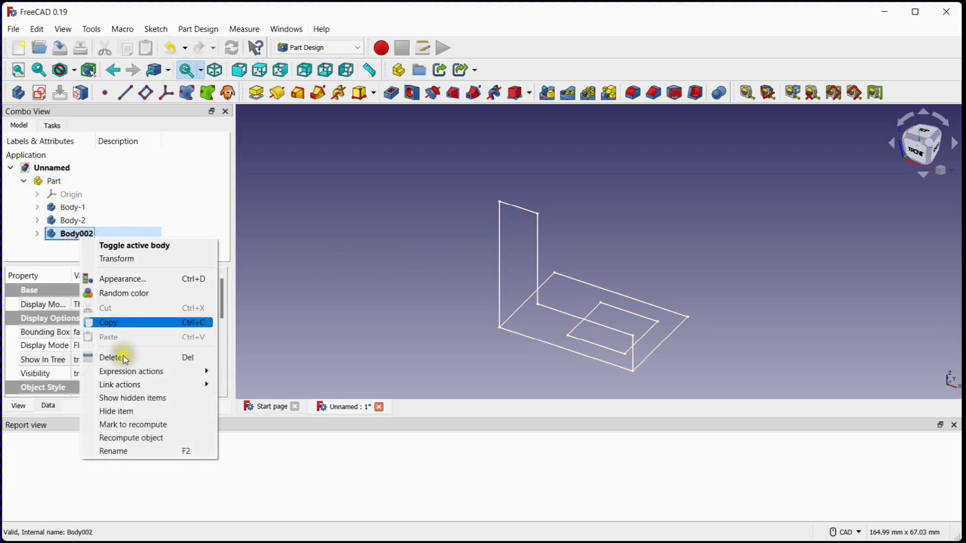
click(140, 449)
text(Body)
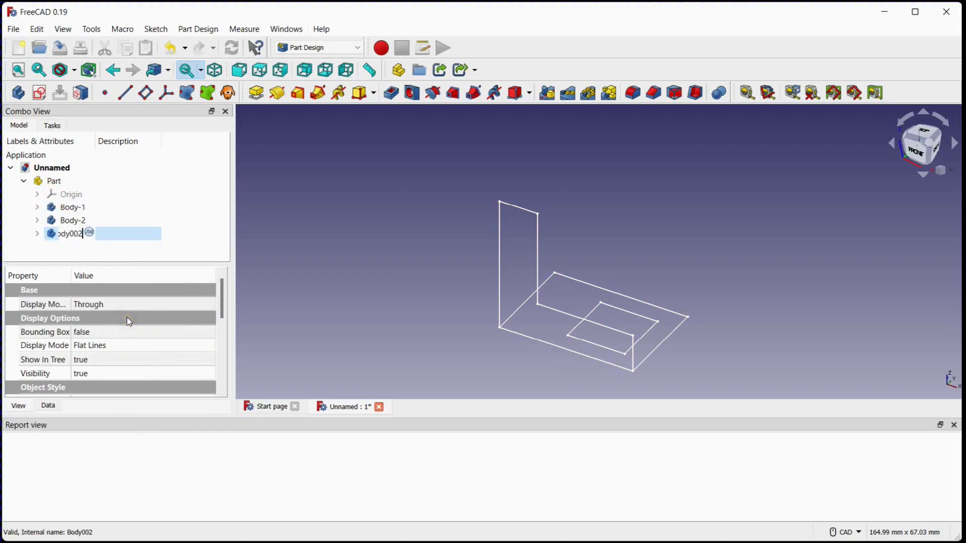
text(-3)
key(Return)
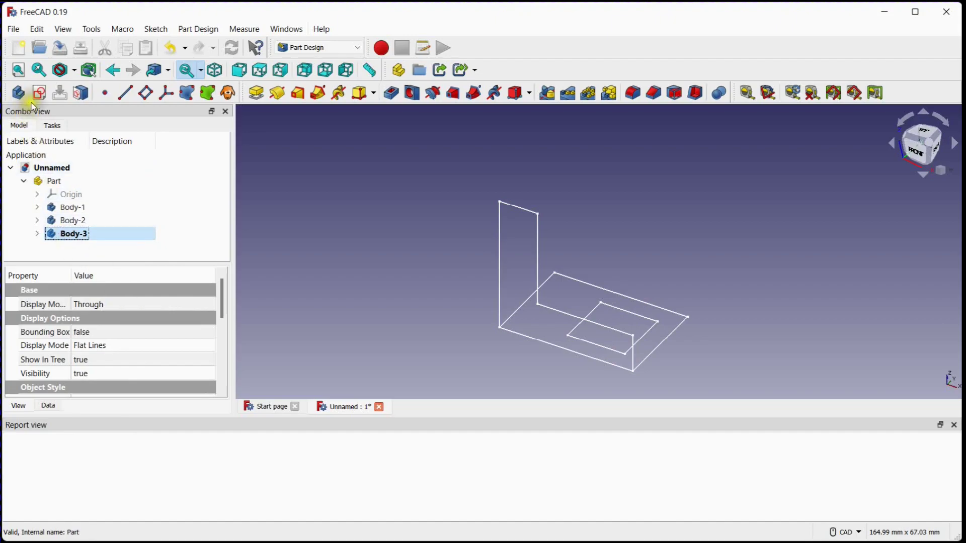
Create a sketch in Body-3 on the YZ plane and show its grid at a 2.5 mm spacing
click(43, 97)
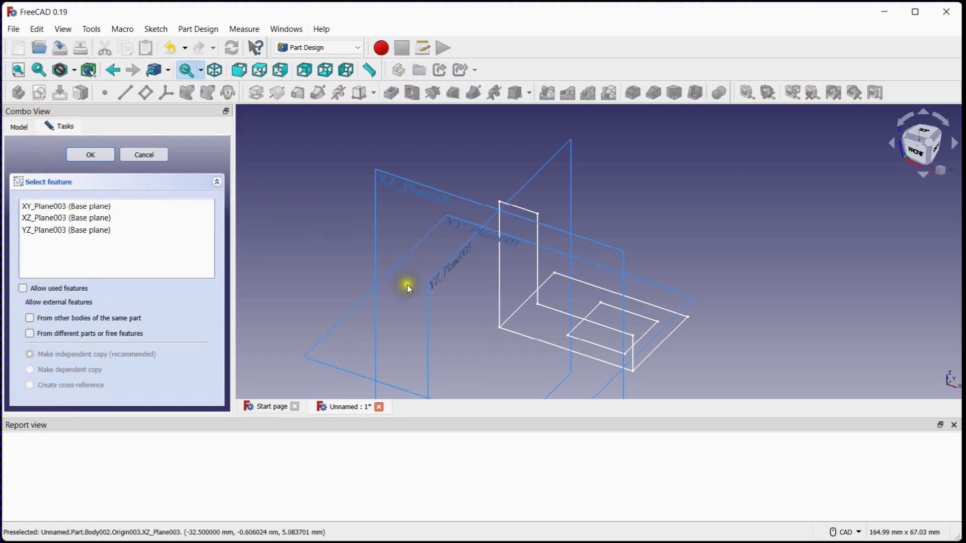
click(429, 285)
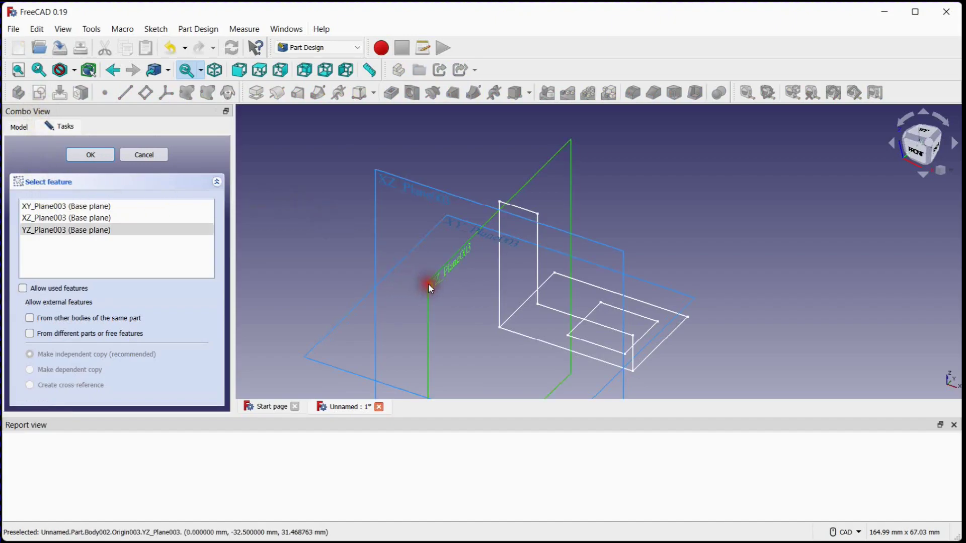
click(98, 159)
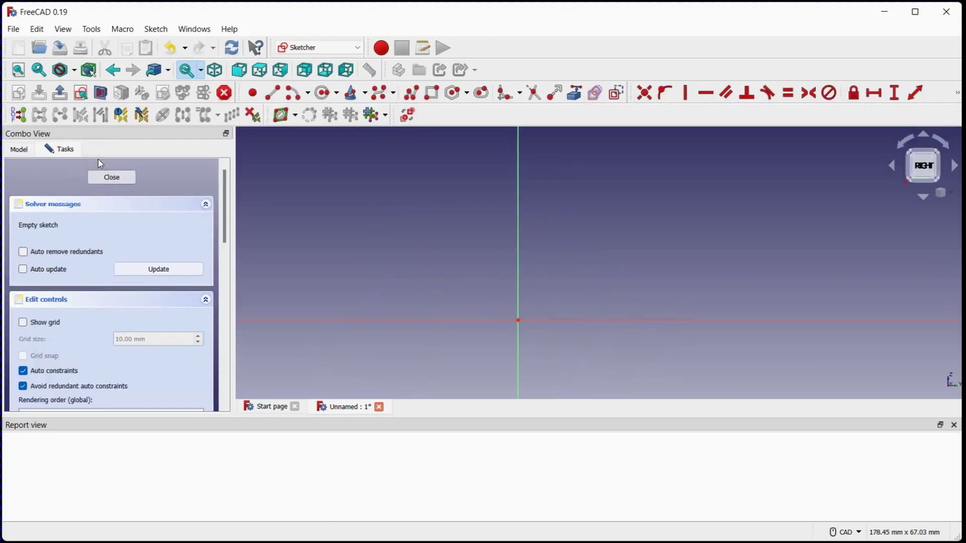
click(23, 322)
drag(133, 337, 108, 336)
text(2.5)
key(Return)
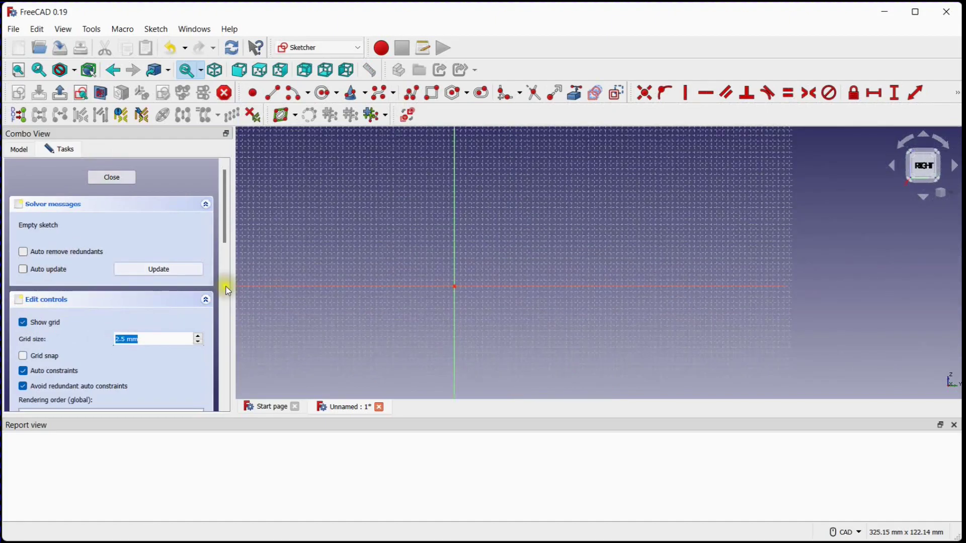
Draw a closed U-shaped polyline from the origin, about 37 mm wide and 34 mm high, with a rectangular notch in its top edge
scroll(383, 255, up, 2)
middle_drag(437, 273, 332, 278)
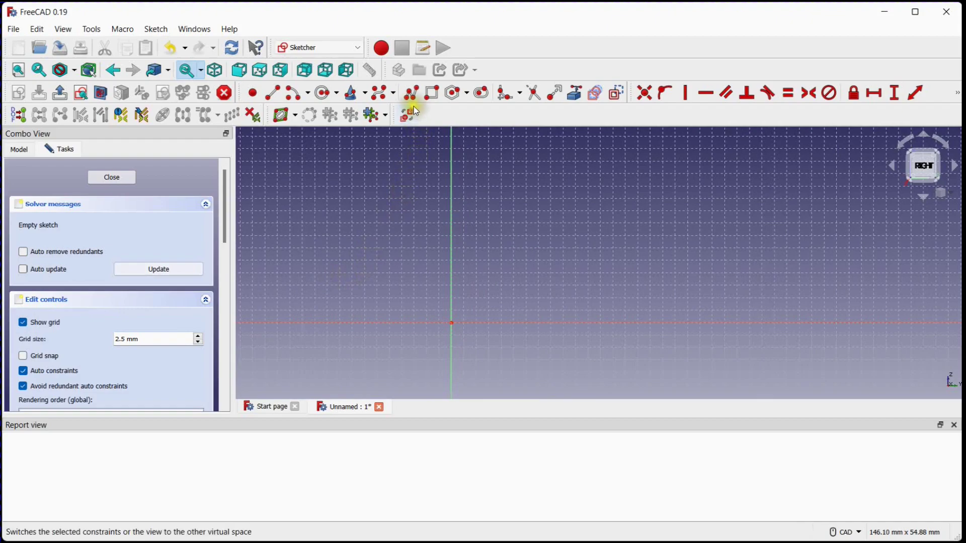
click(412, 94)
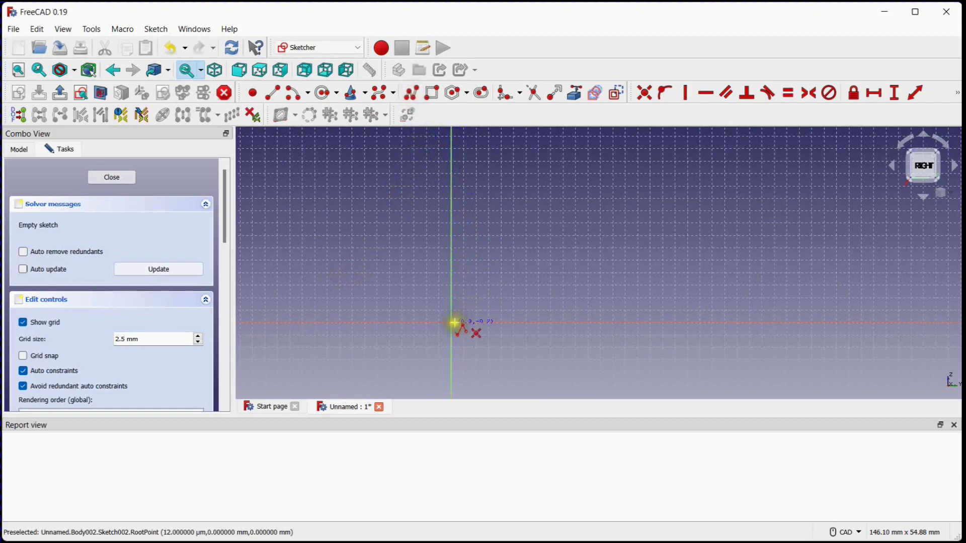
click(452, 323)
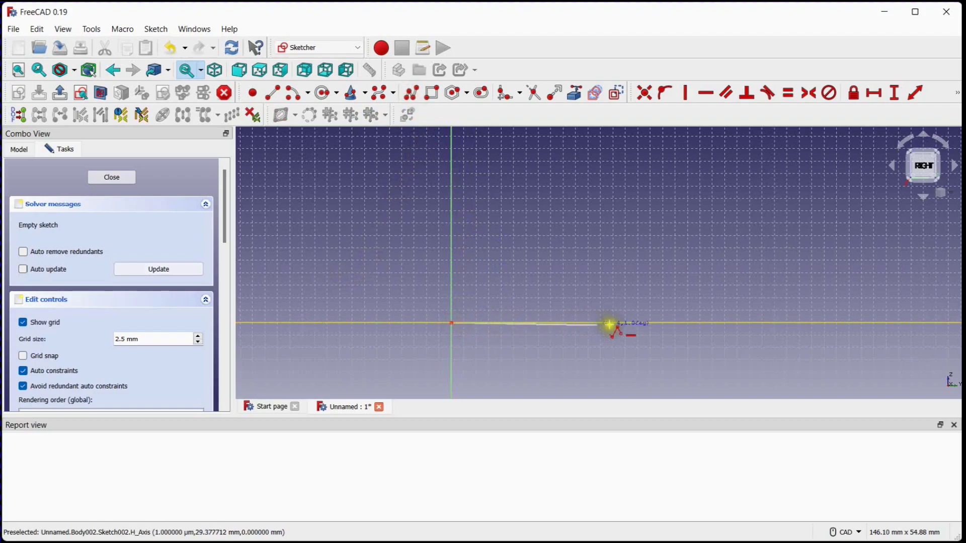
click(637, 322)
click(638, 157)
click(578, 157)
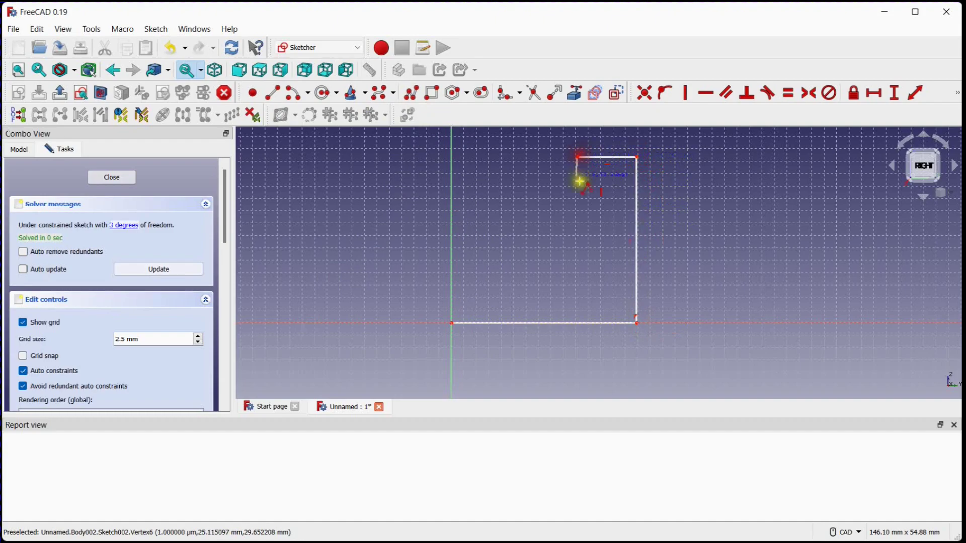
click(578, 218)
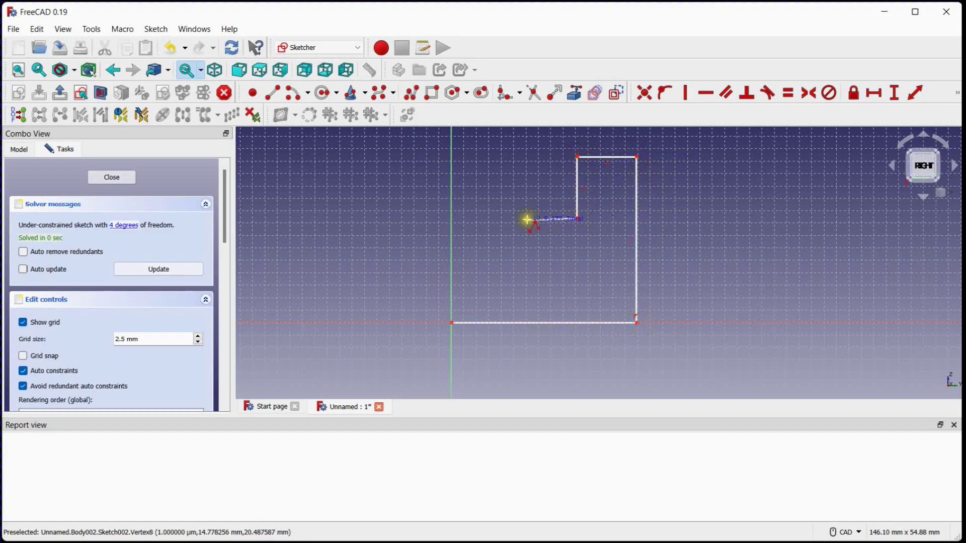
click(521, 219)
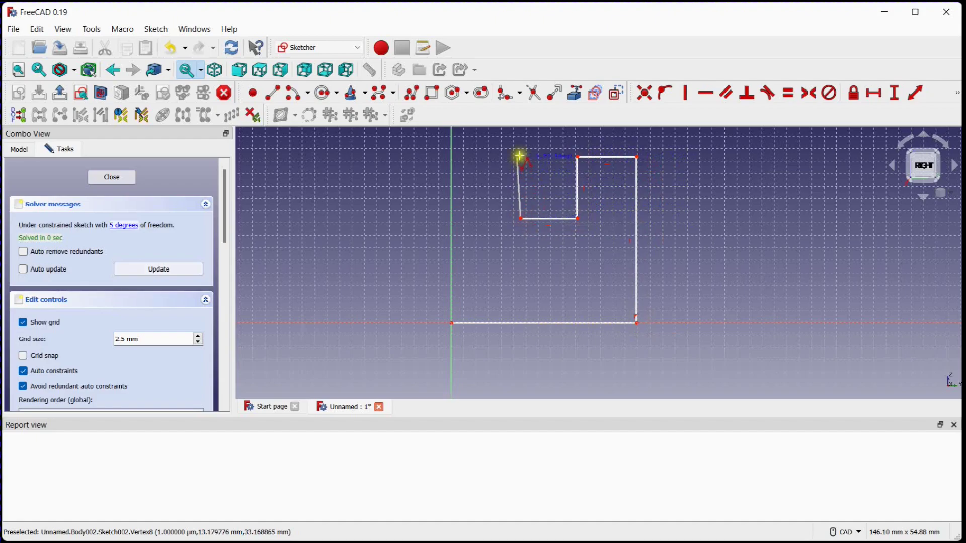
click(521, 157)
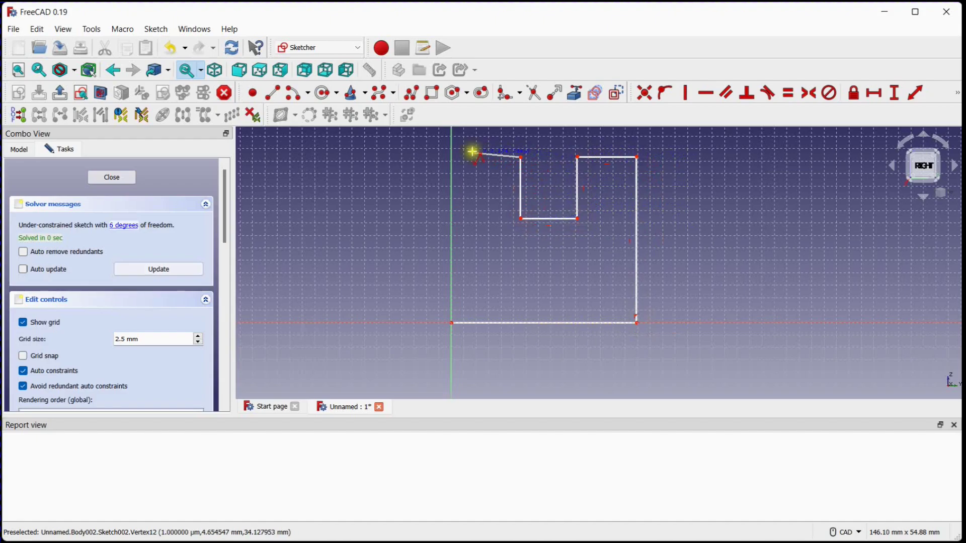
click(452, 156)
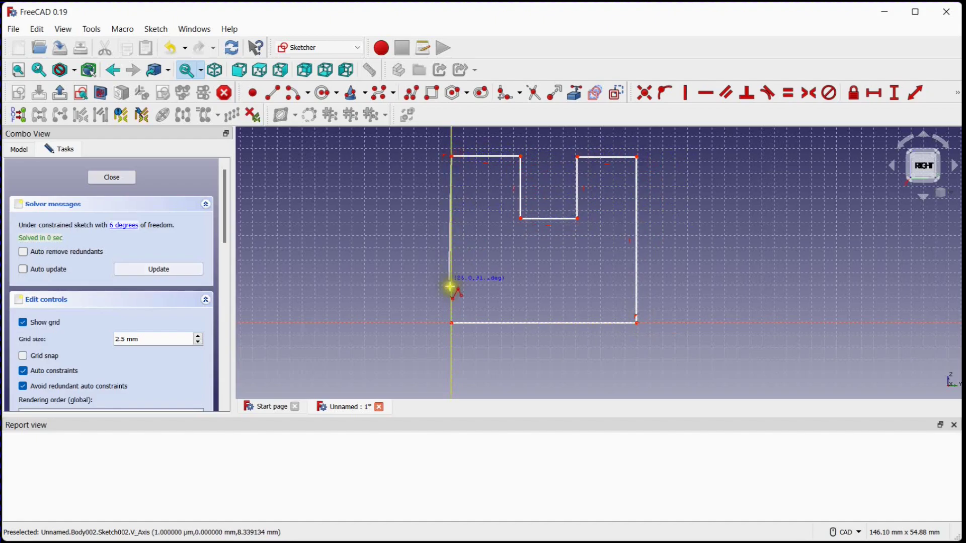
click(452, 323)
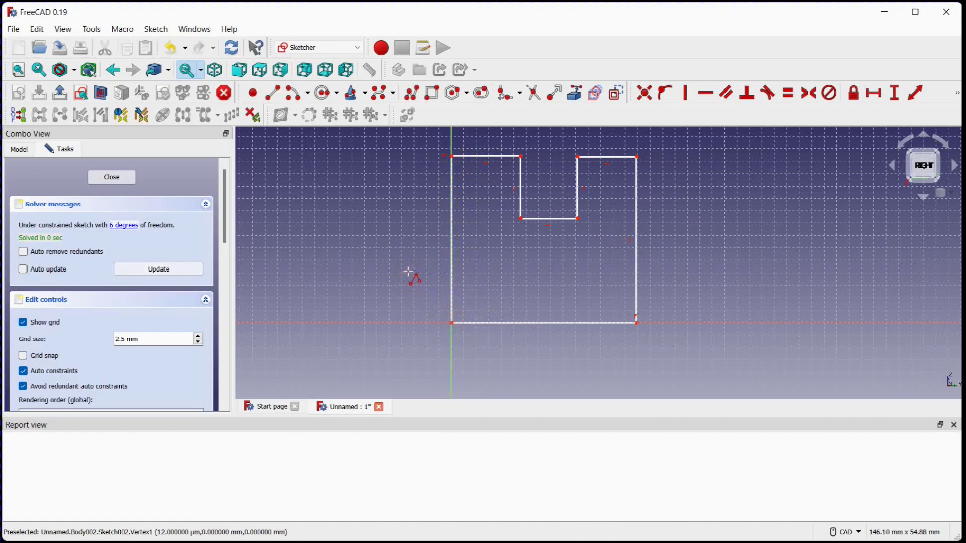
Constrain the notch's two vertical sides to equal length, and the two top edges beside the notch likewise
click(788, 93)
click(521, 185)
click(580, 177)
click(501, 157)
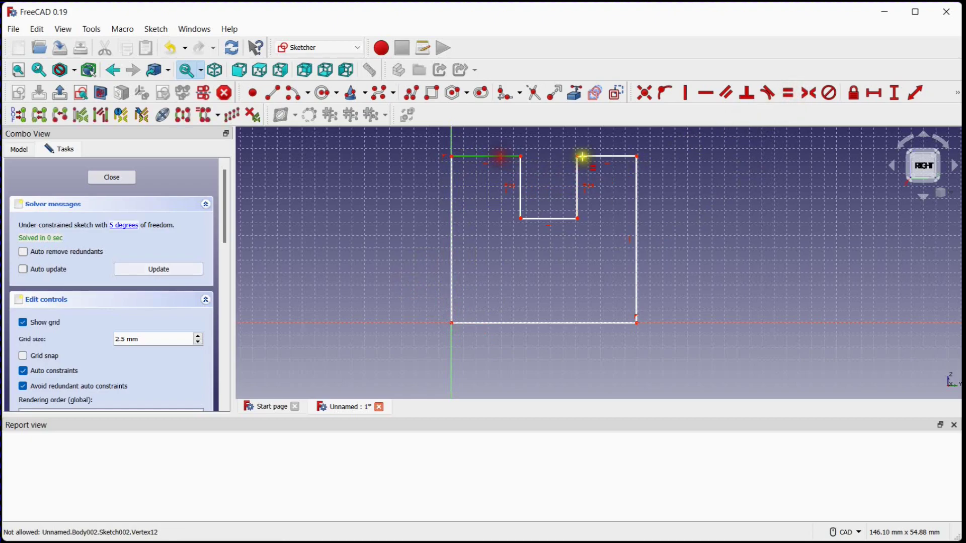
click(591, 156)
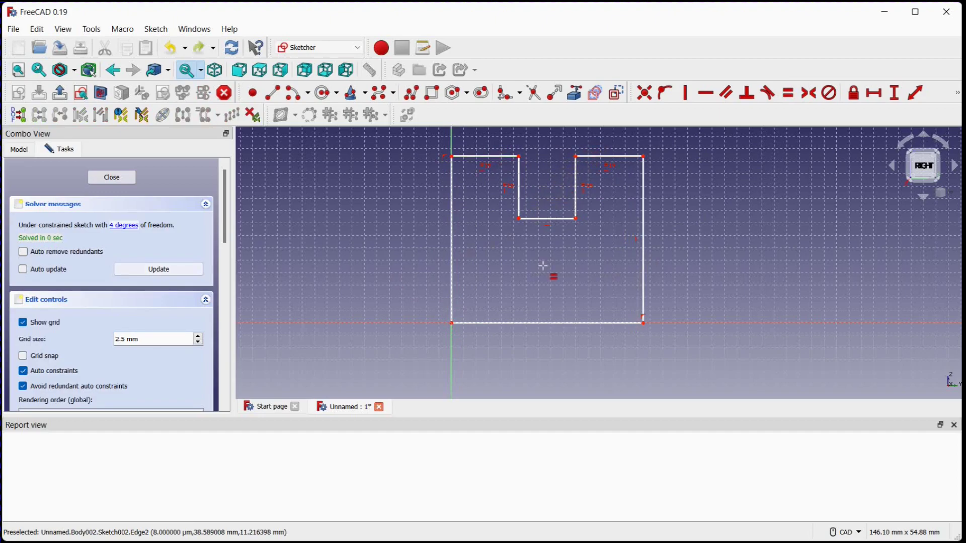
Constrain the U-profile's vertical edge on the axis to 35 mm and the notch's bottom edge to 15 mm
middle_drag(537, 270, 536, 285)
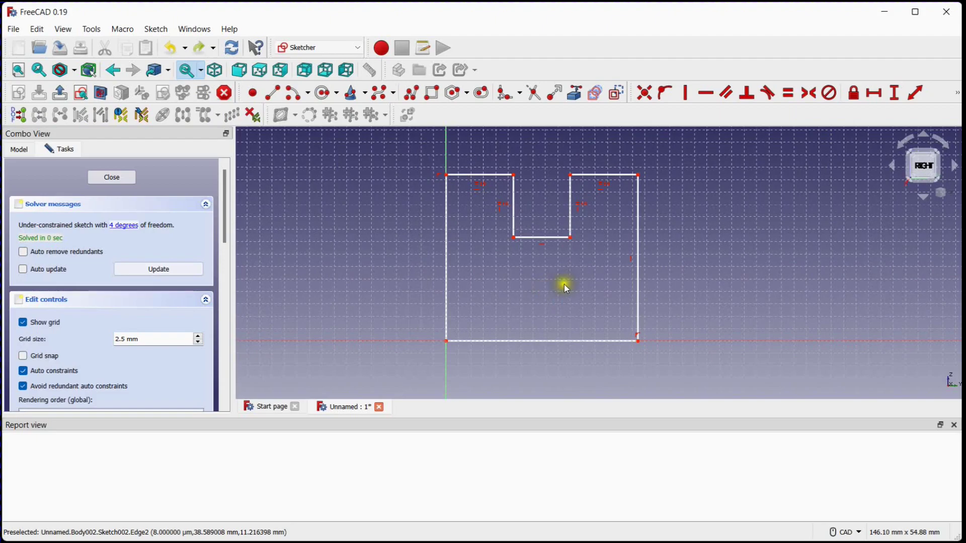
click(916, 92)
click(446, 254)
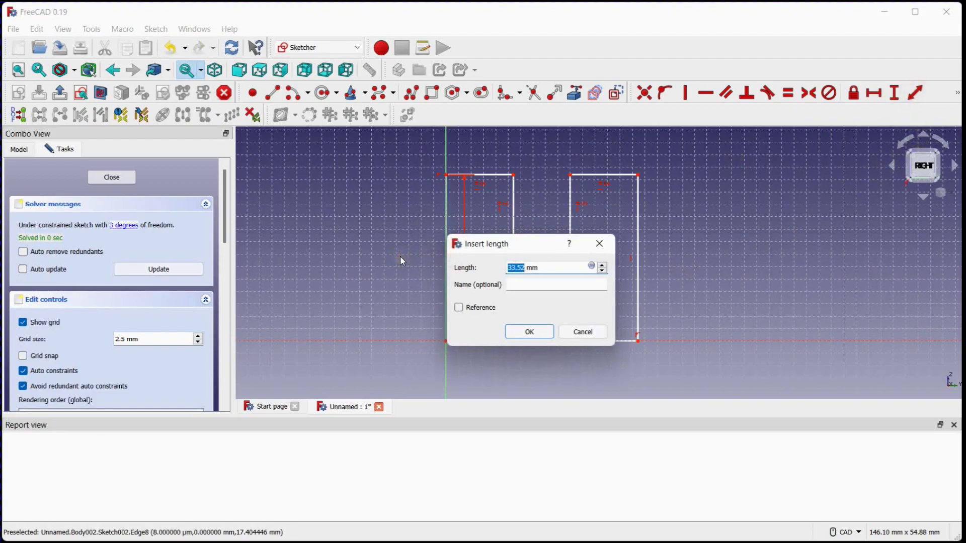
text(35)
key(Return)
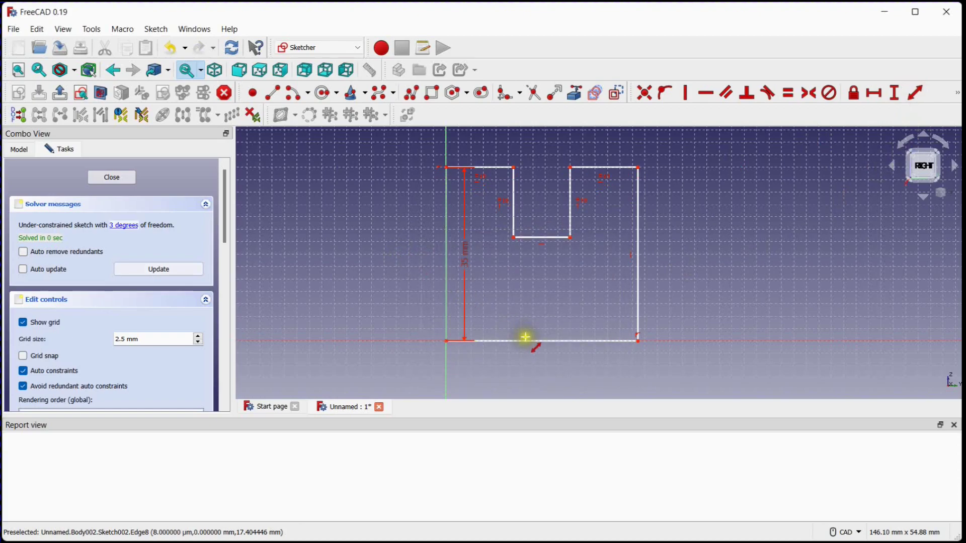
click(548, 237)
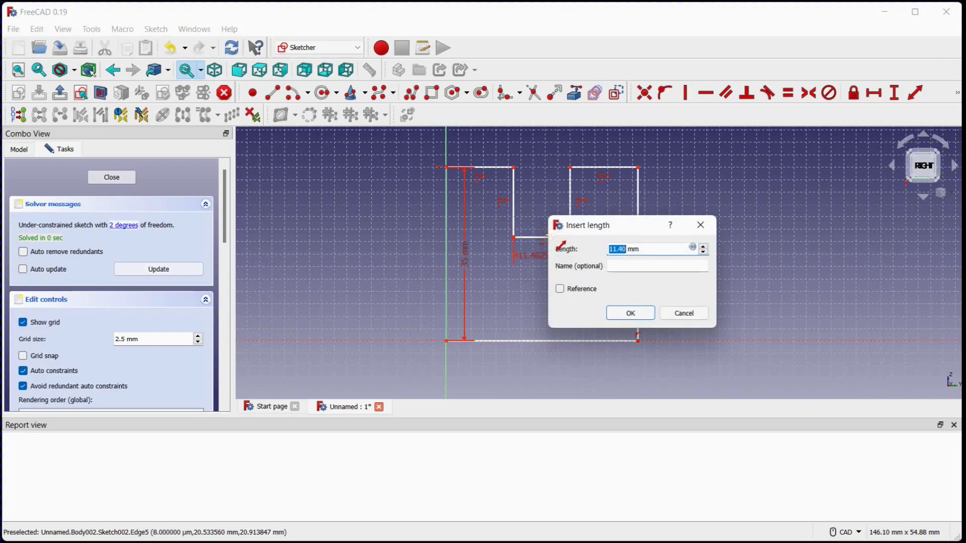
key(Return)
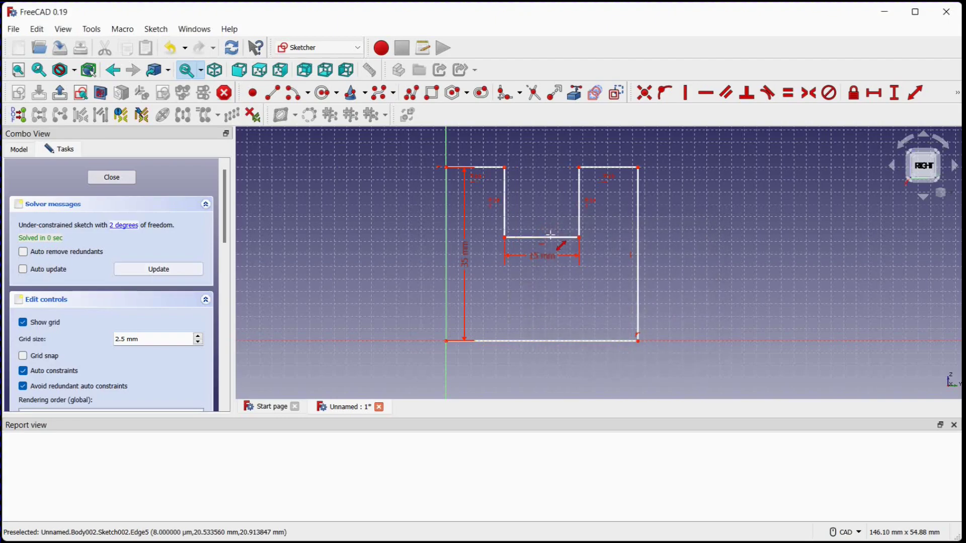
Constrain the U-profile's left top edge to 5 mm and the notch depth to 10 mm, and close the sketch
click(496, 167)
key(Return)
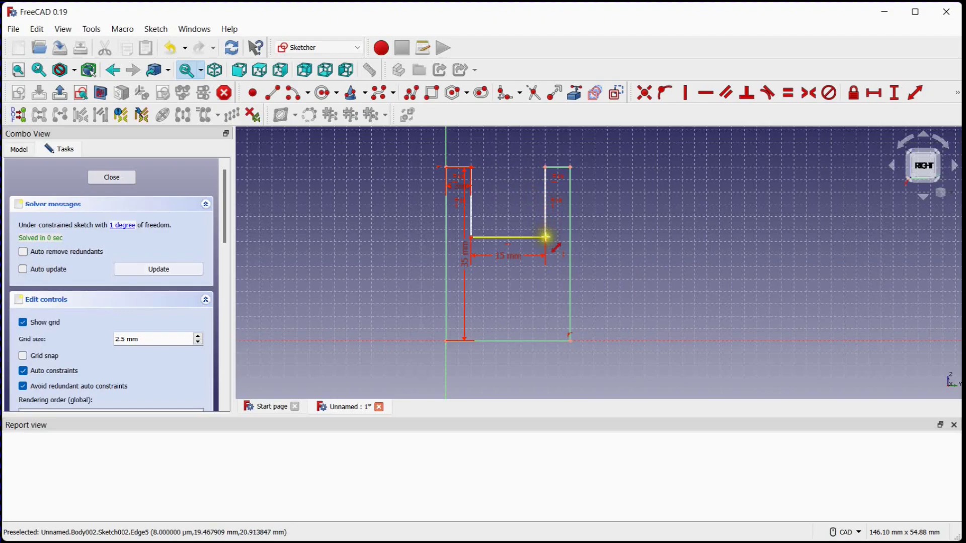
click(544, 211)
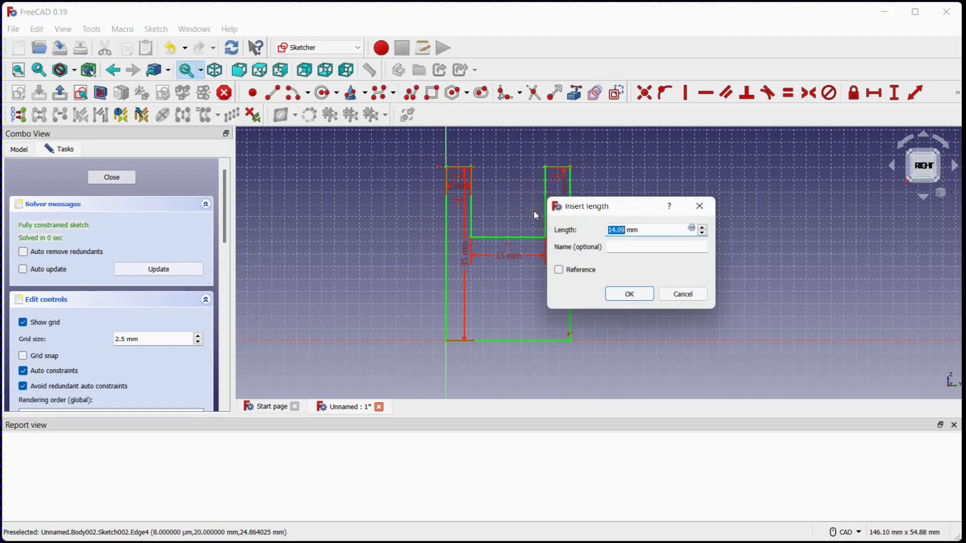
text(10)
key(Return)
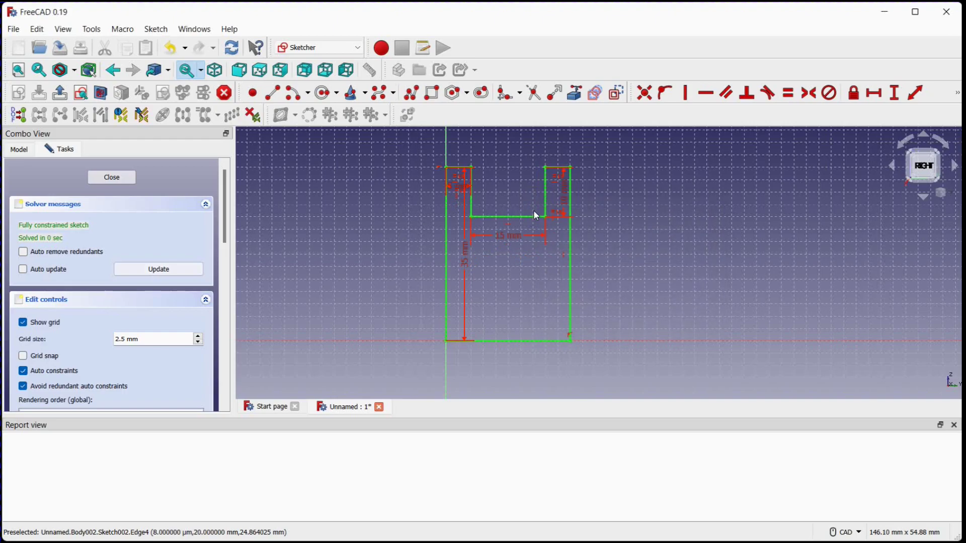
key(k)
key(d)
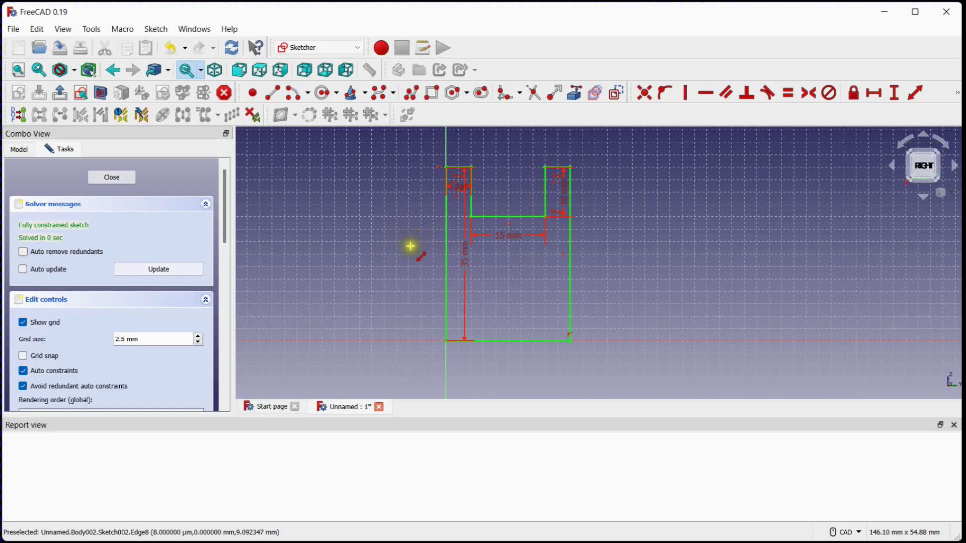
click(107, 178)
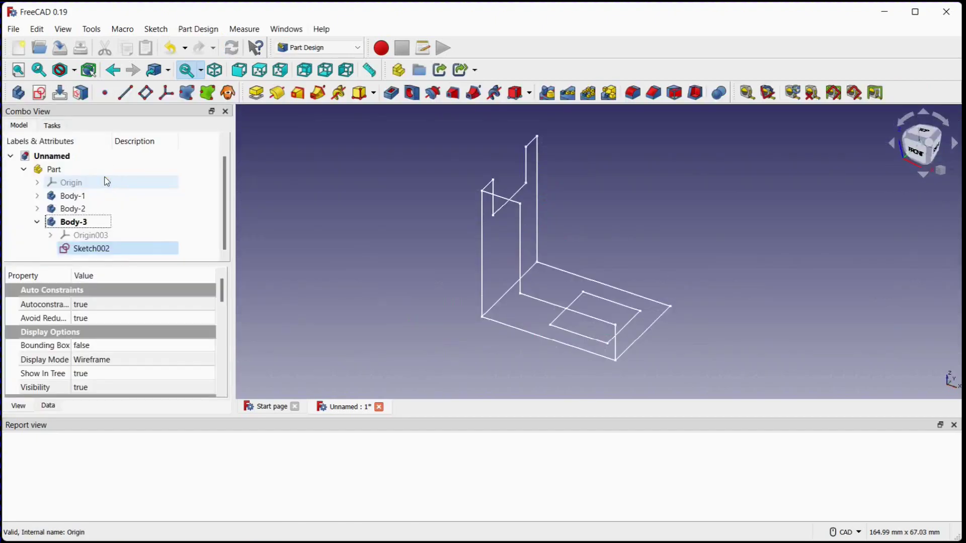
Collapse Body-3 in the model tree and make Body-1 the active body
click(410, 298)
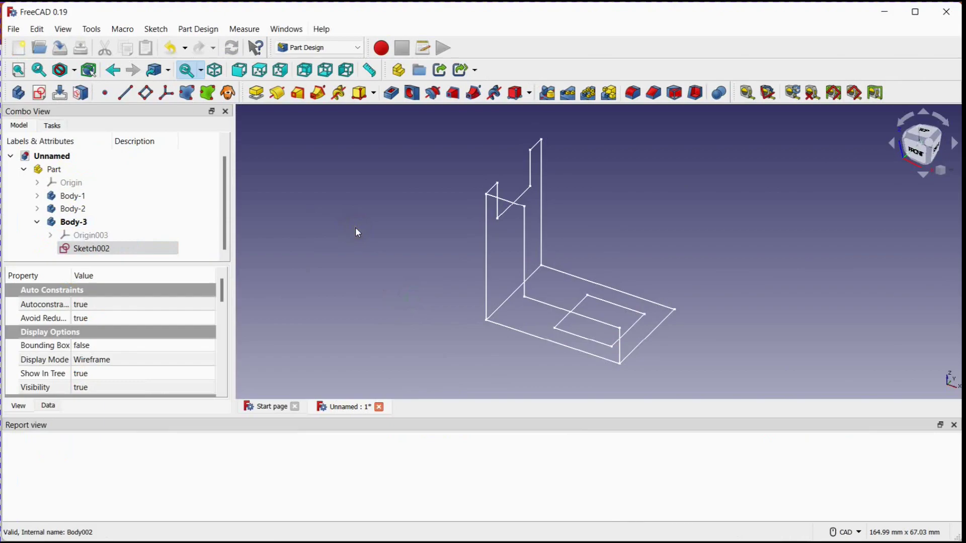
click(37, 221)
click(78, 209)
double_click(78, 211)
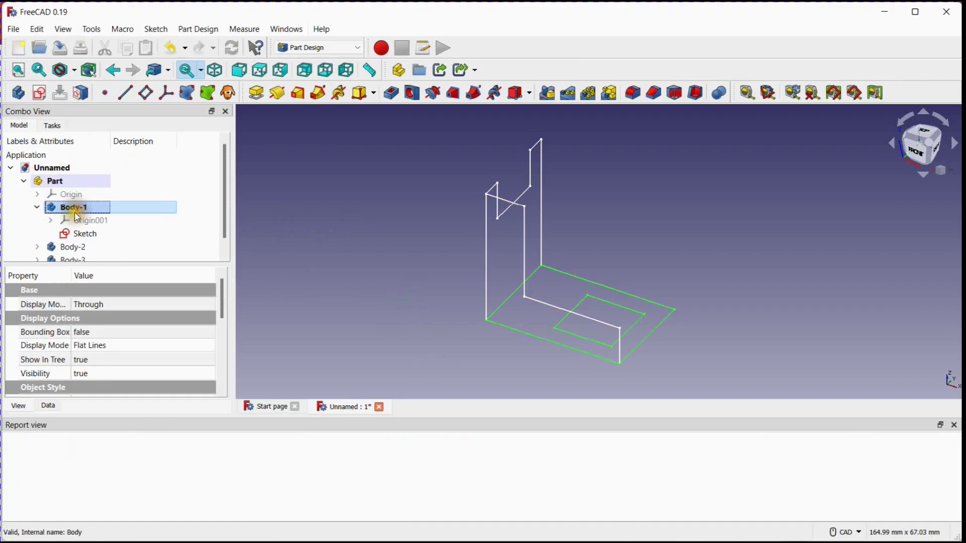
Pad the Body-1 sketch symmetrically to its plane into a tall hollow column rising above the other profiles
click(89, 236)
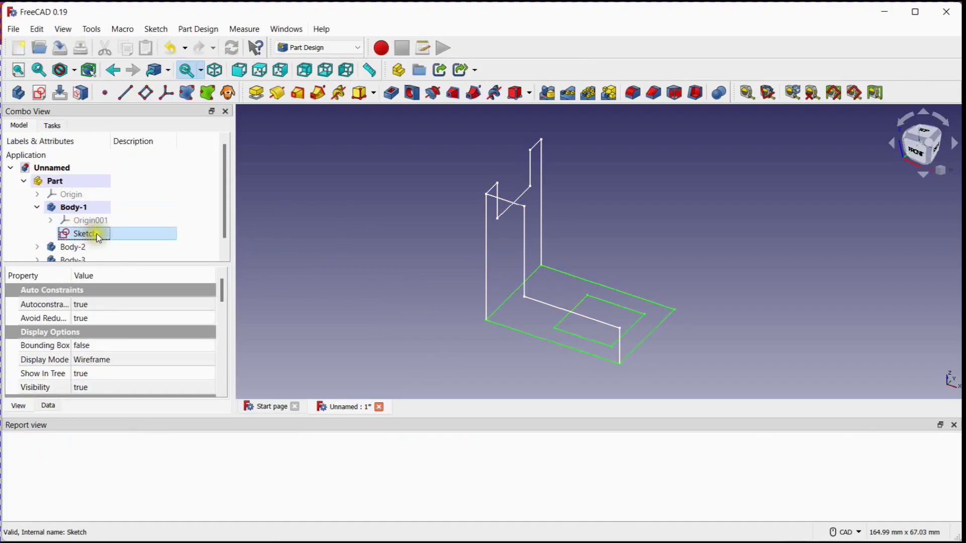
click(261, 93)
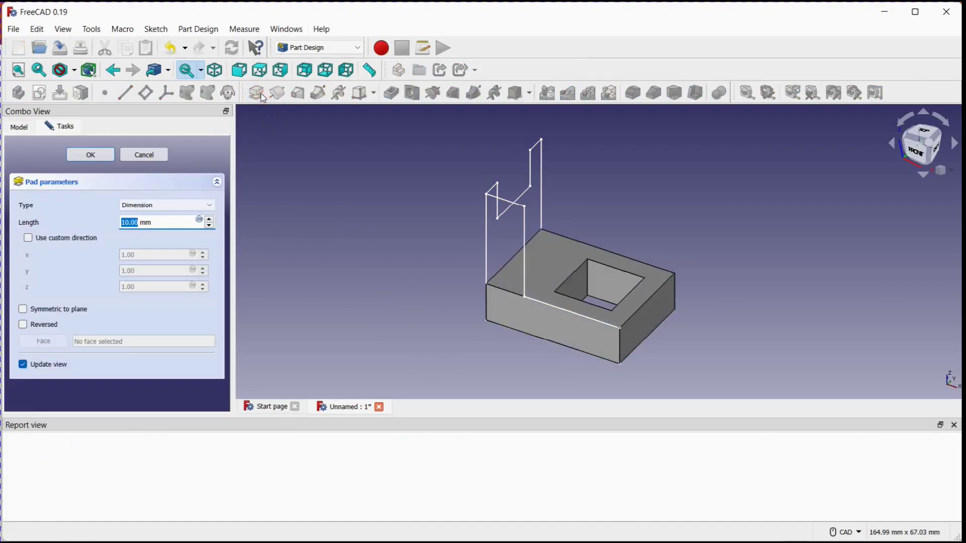
click(23, 309)
drag(138, 222, 112, 221)
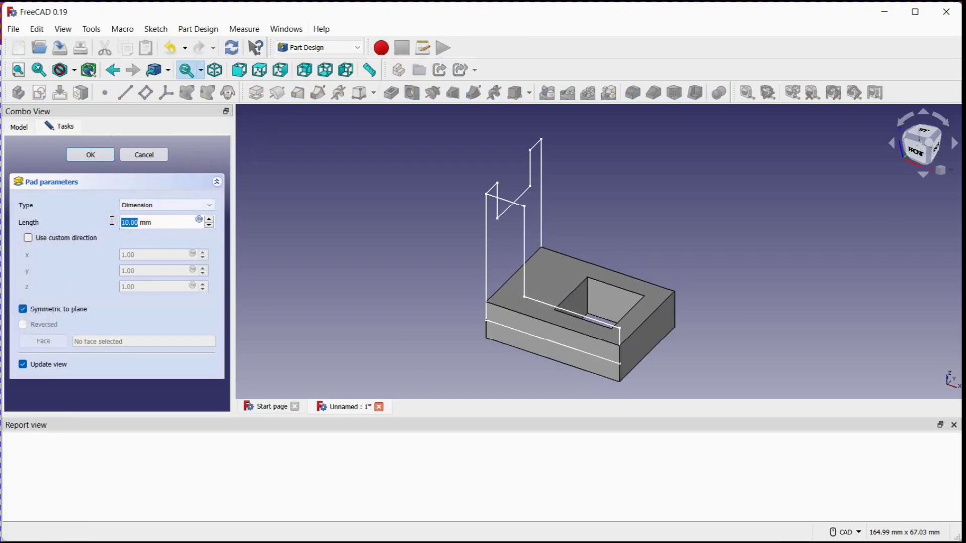
key(Return)
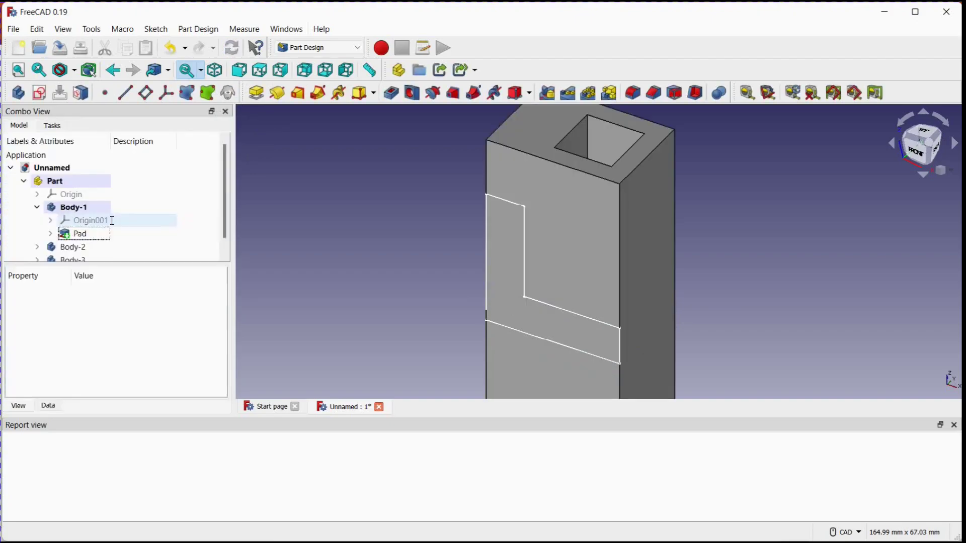
middle_drag(345, 182, 342, 168)
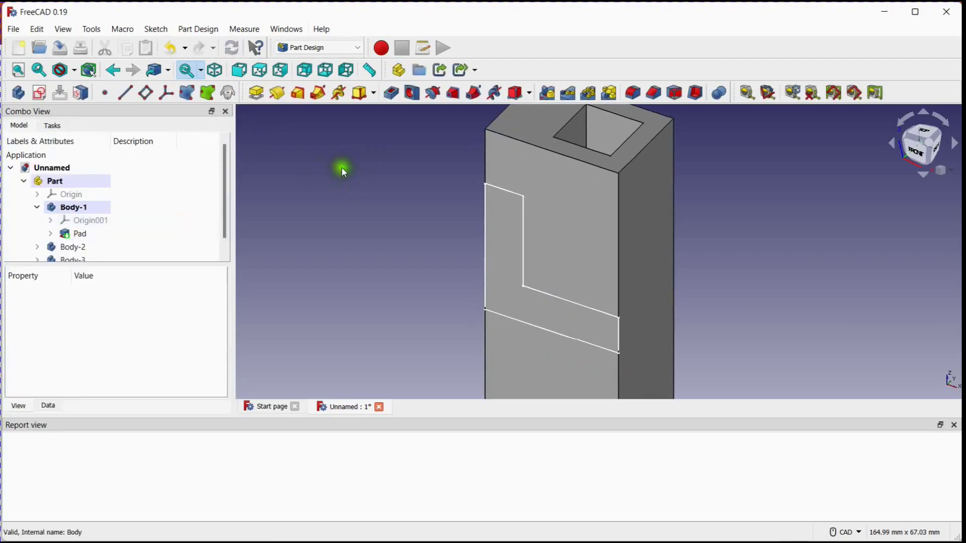
Make Body-2 the active body and pad its L-profile sketch 100 mm, symmetric to its plane
click(35, 207)
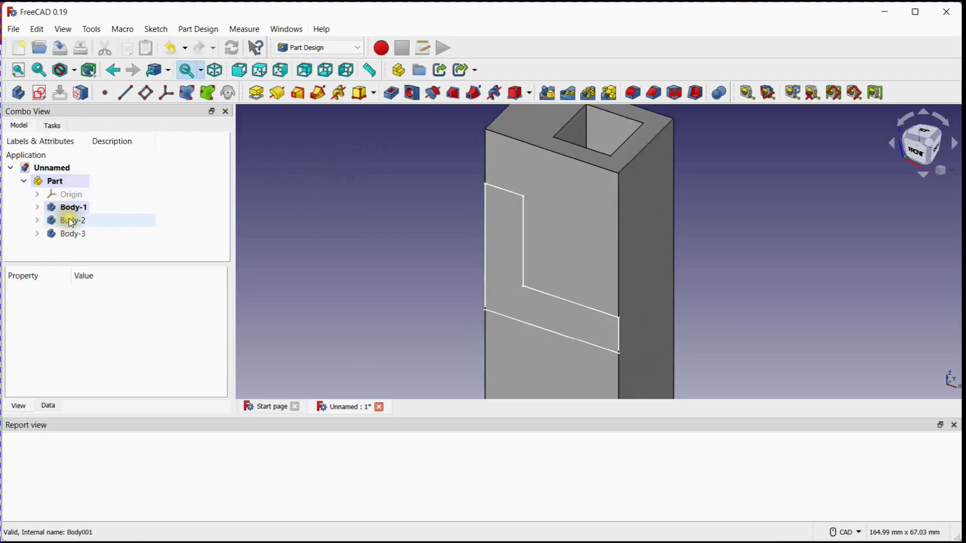
double_click(70, 221)
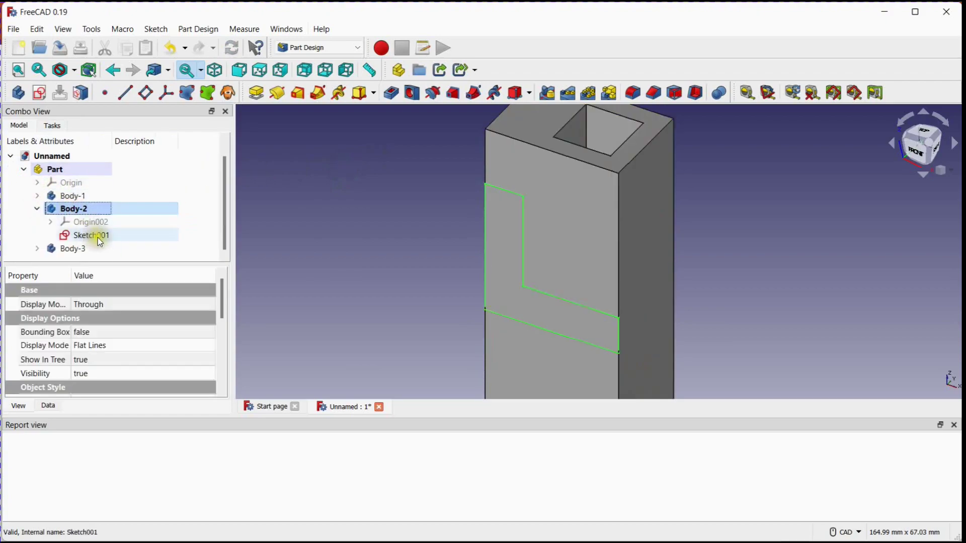
click(99, 238)
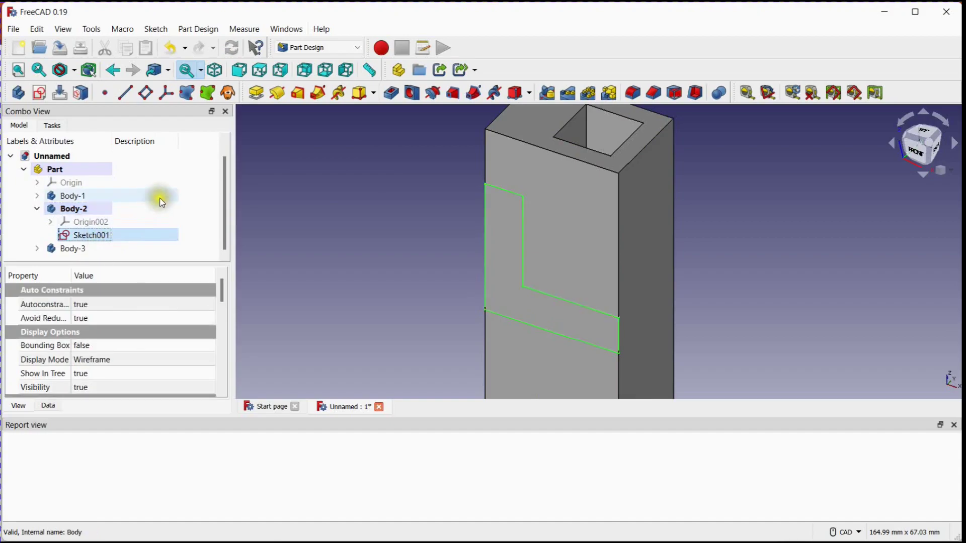
click(257, 93)
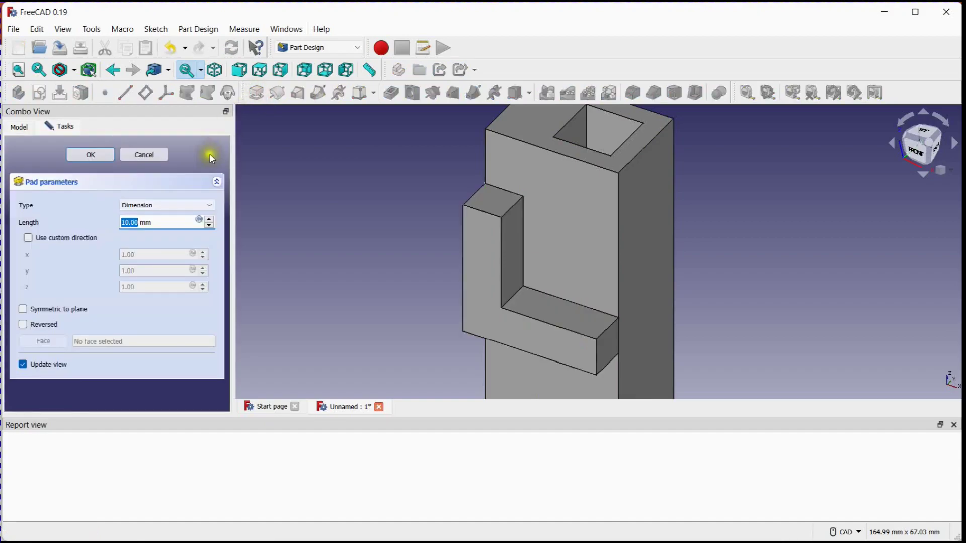
click(25, 309)
click(129, 223)
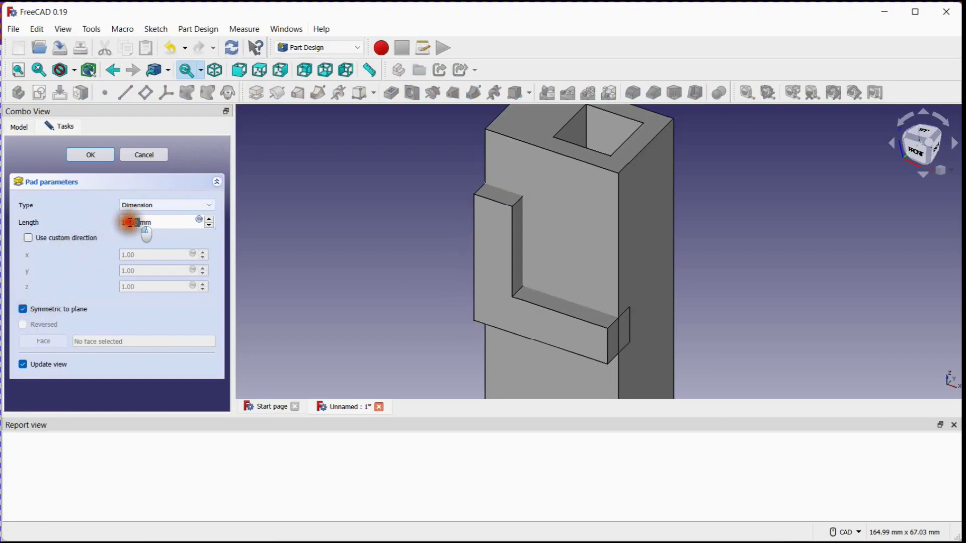
key(BackSpace)
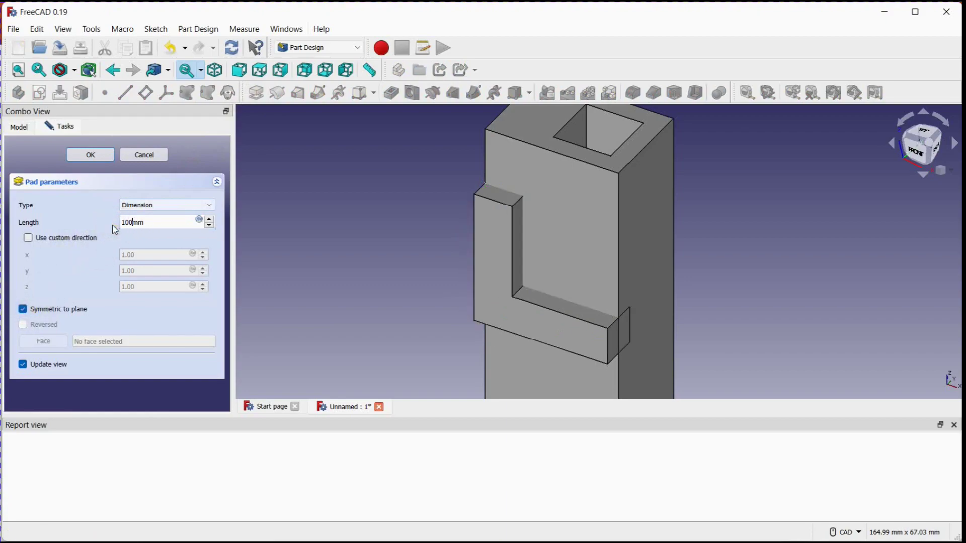
text(00)
key(Return)
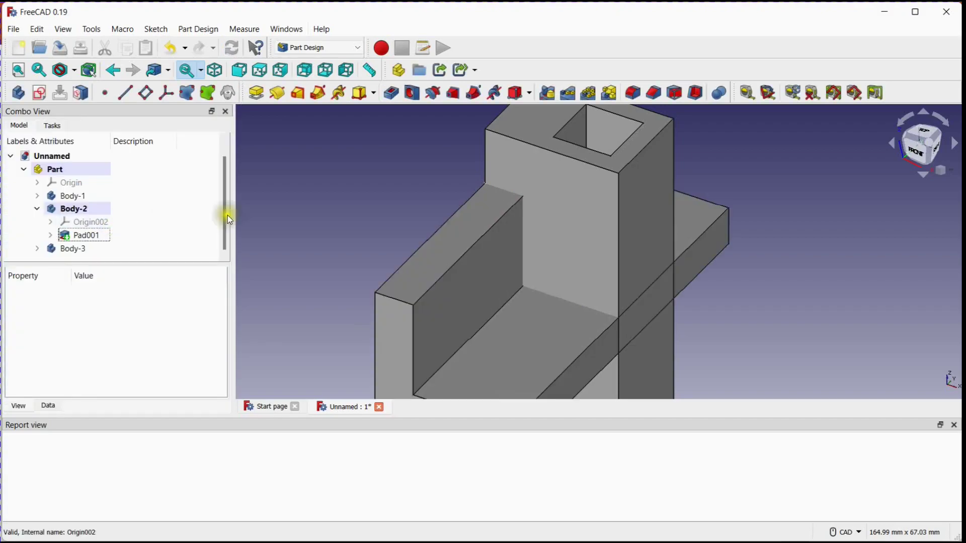
Make Body-3 the active body and pad its notched U-profile sketch 100 mm, symmetric to its plane
middle_drag(372, 234, 380, 227)
scroll(382, 229, down, 5)
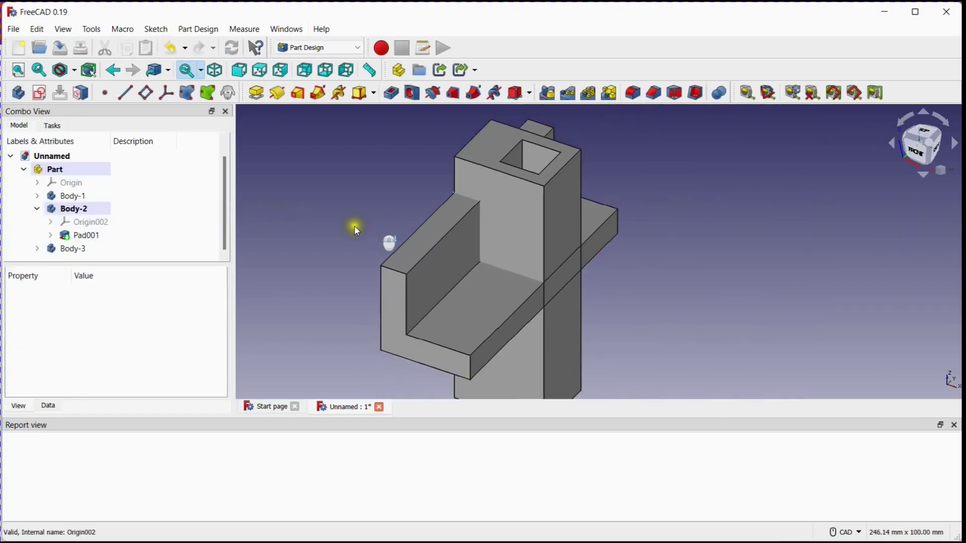
click(37, 249)
double_click(65, 222)
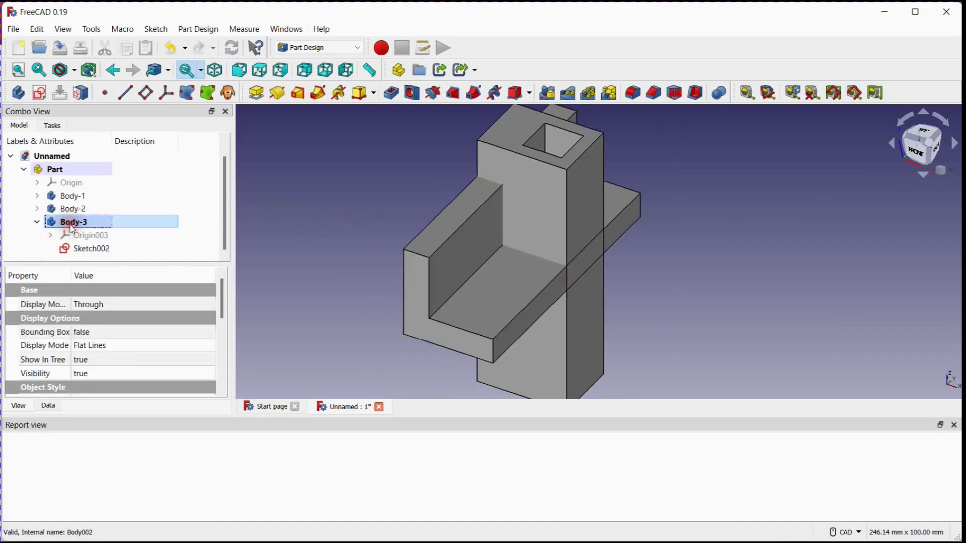
click(90, 249)
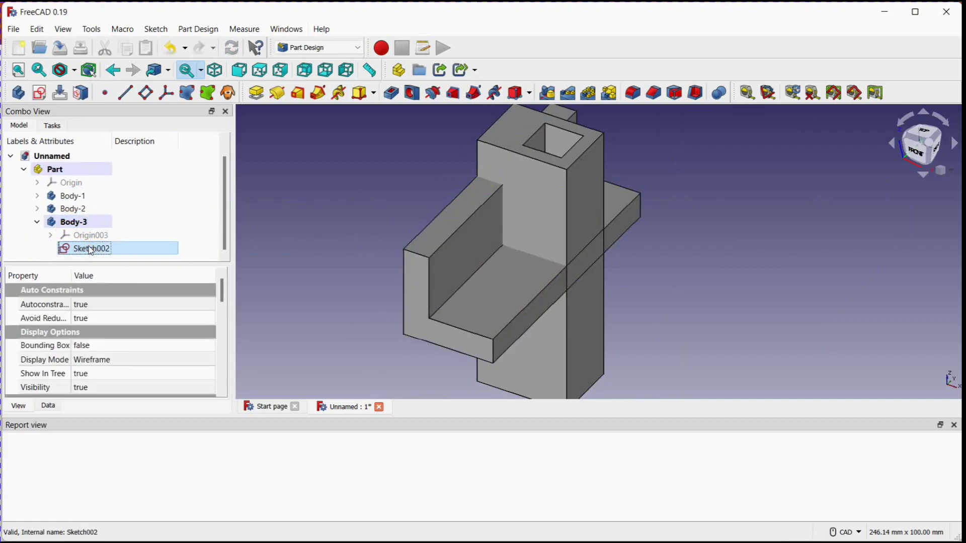
click(255, 94)
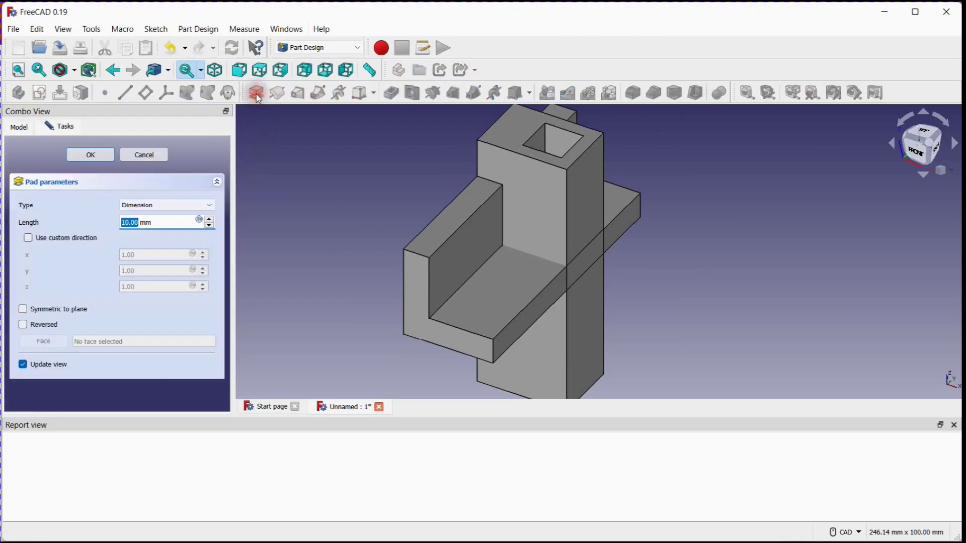
click(22, 309)
drag(138, 222, 107, 219)
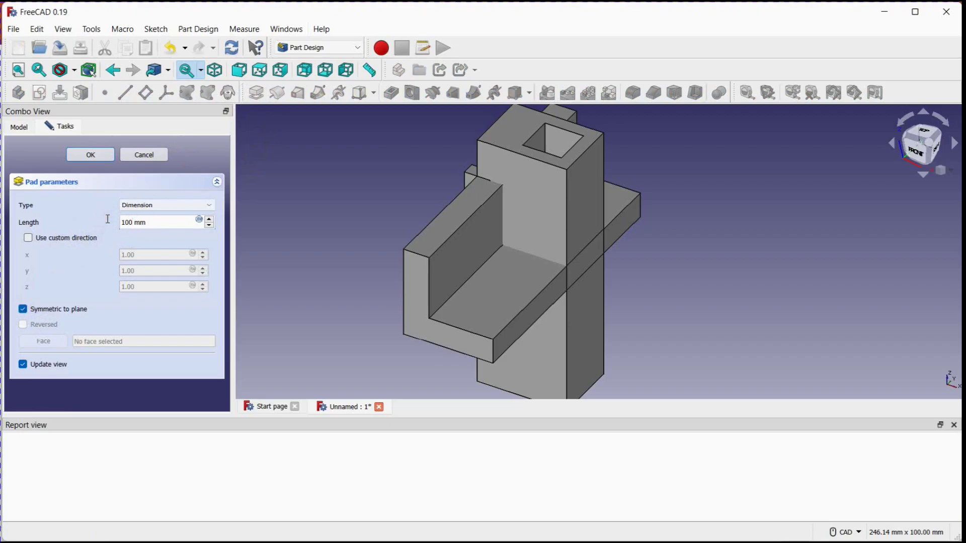
key(Return)
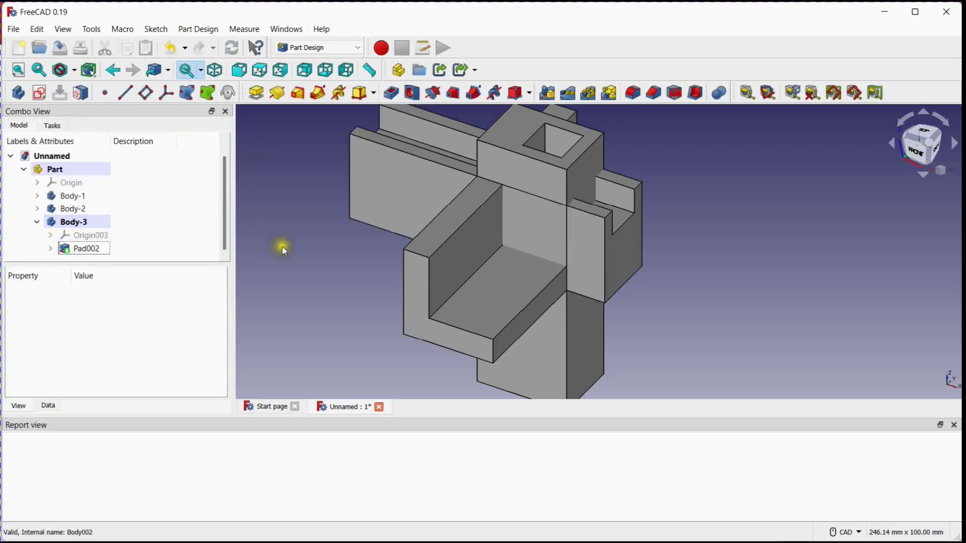
Make Body-1 the active body again and clear the selection
scroll(334, 274, up, 2)
scroll(337, 276, down, 2)
middle_drag(338, 278, 406, 260)
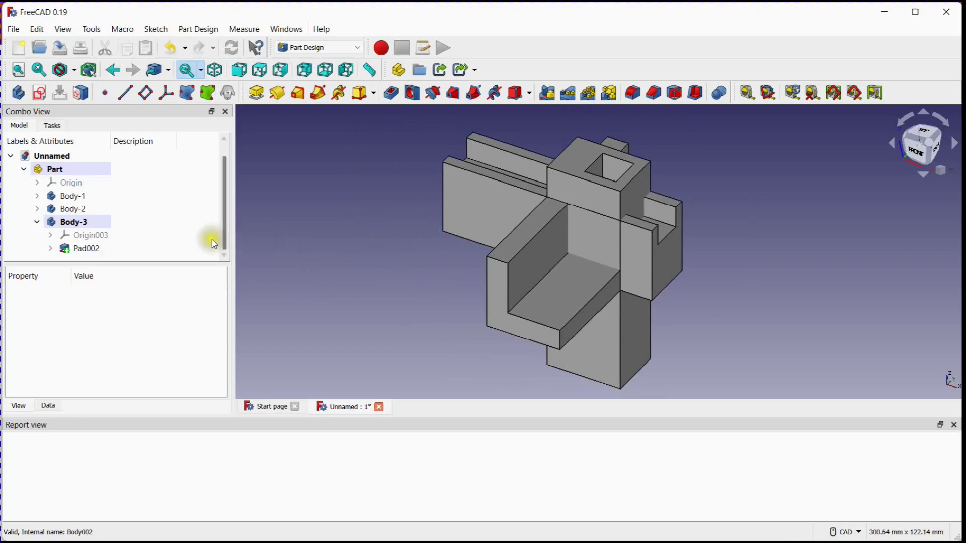
double_click(70, 196)
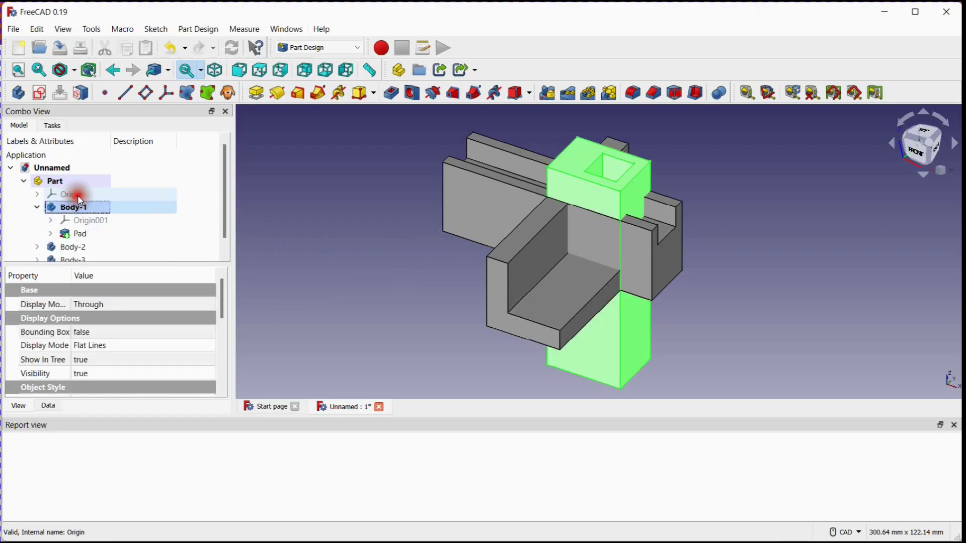
click(386, 233)
middle_drag(400, 233, 403, 242)
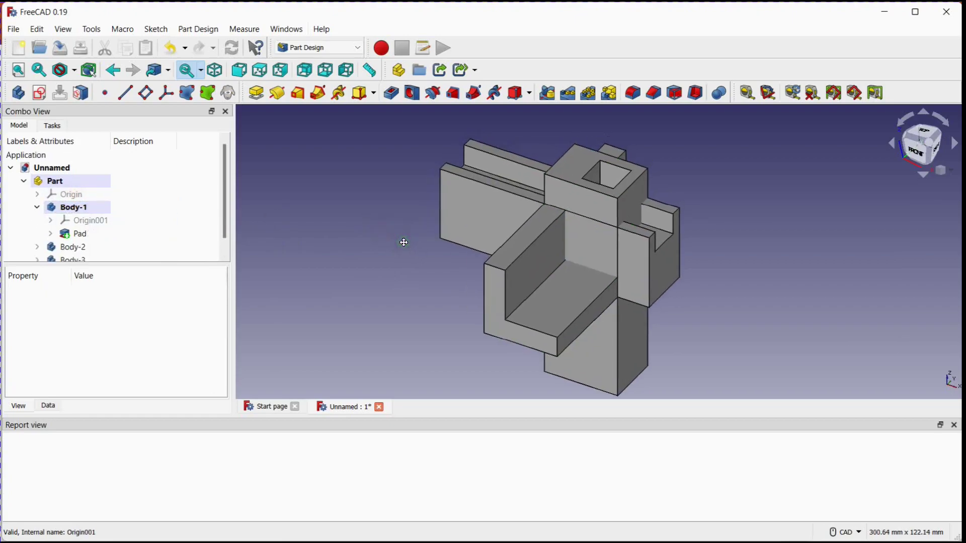
Set the shape color of the hollow column, Body-1, to blue
click(584, 359)
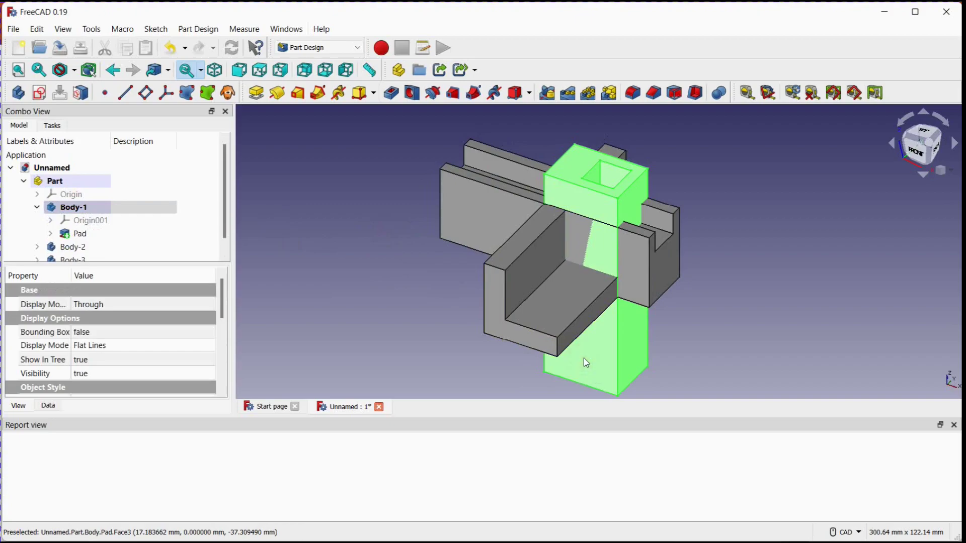
right_click(584, 357)
click(622, 245)
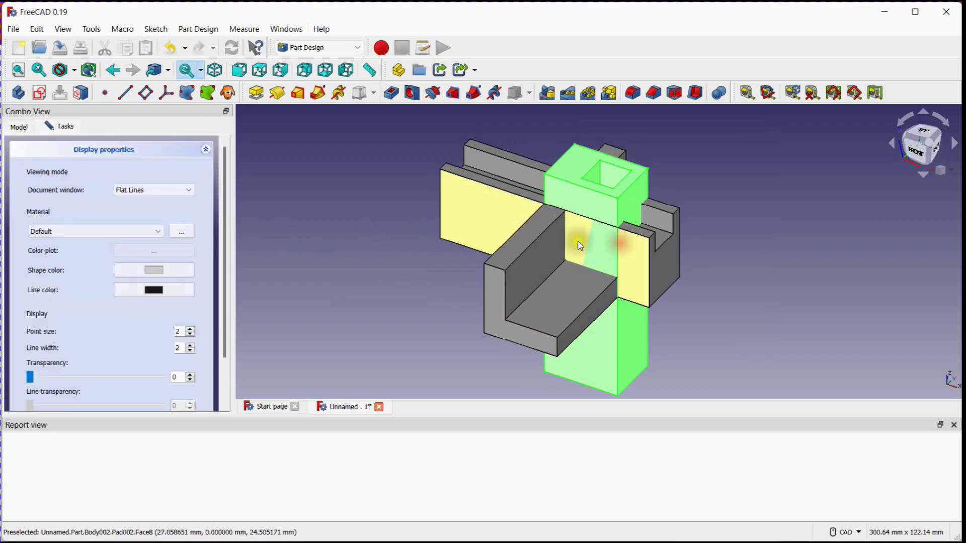
click(160, 271)
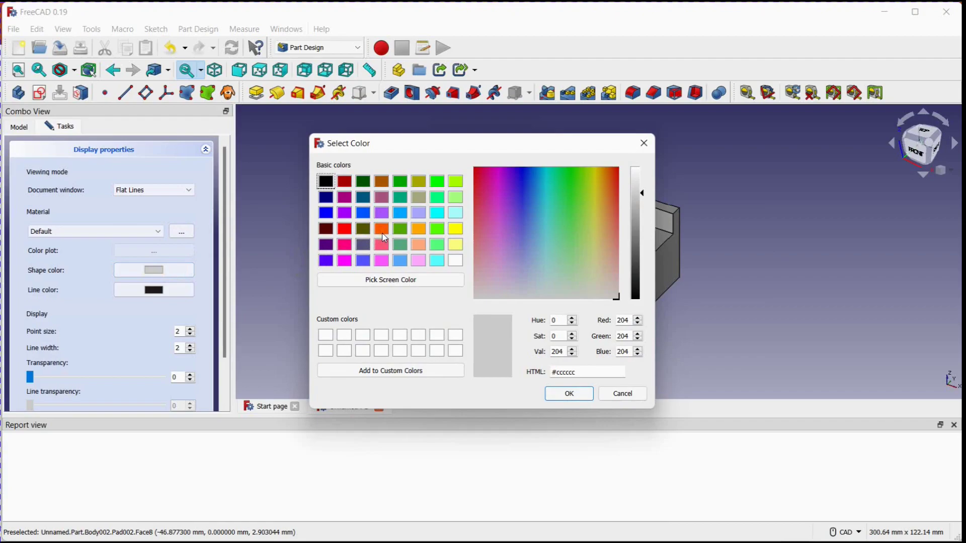
click(325, 212)
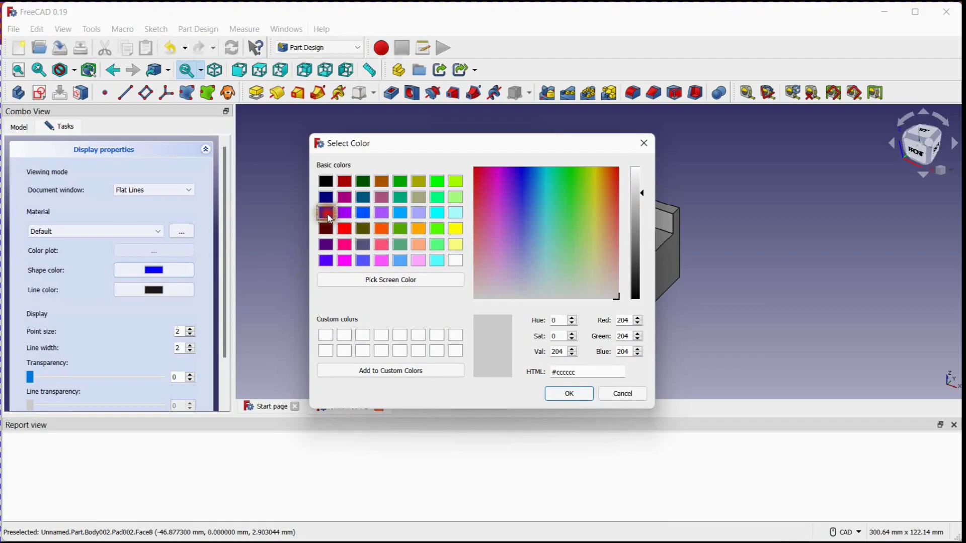
click(568, 396)
click(451, 336)
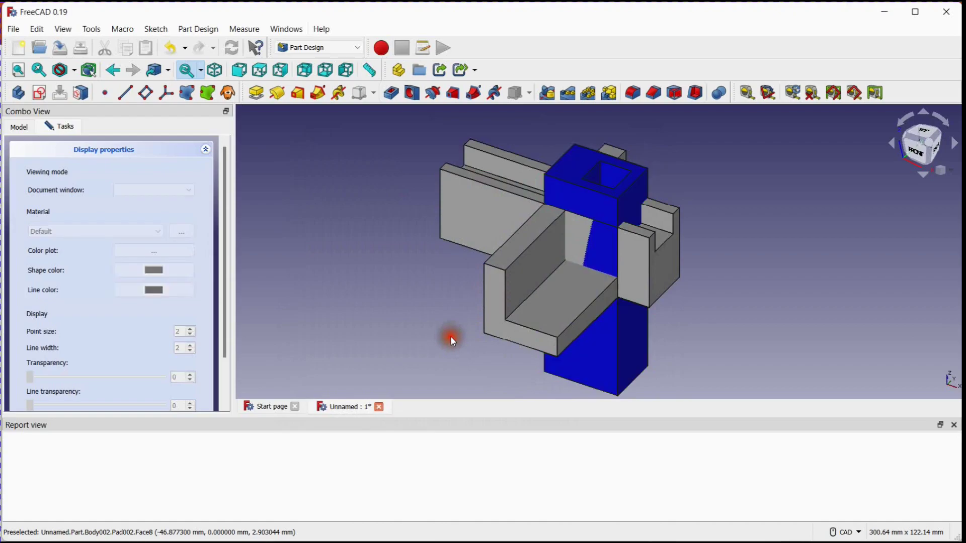
Set the shape color of the L-shaped Body-2 to green (#00aa00)
click(493, 303)
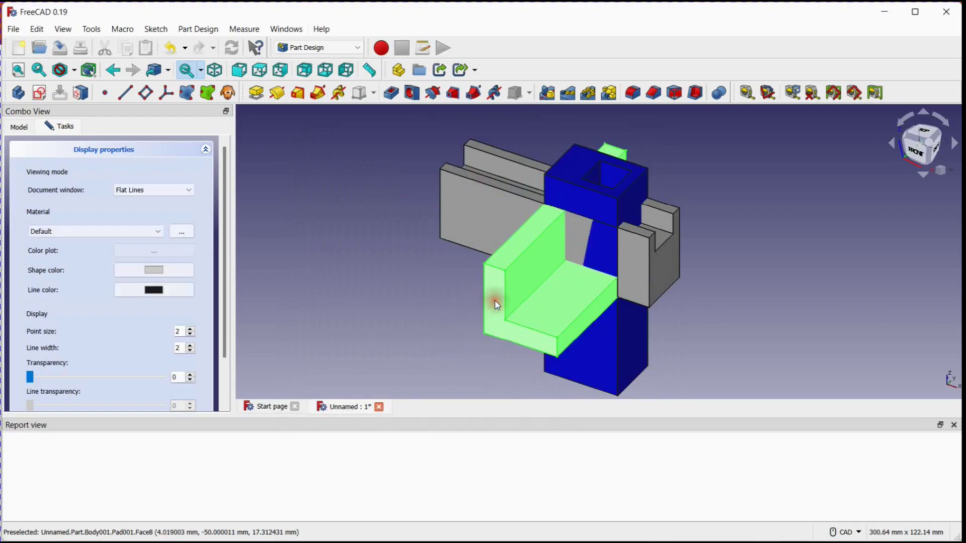
click(182, 277)
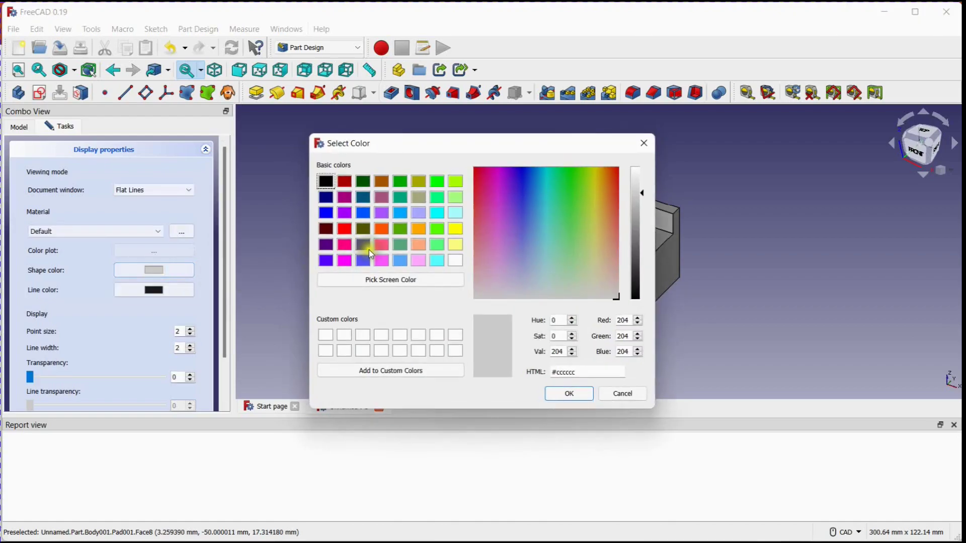
click(400, 181)
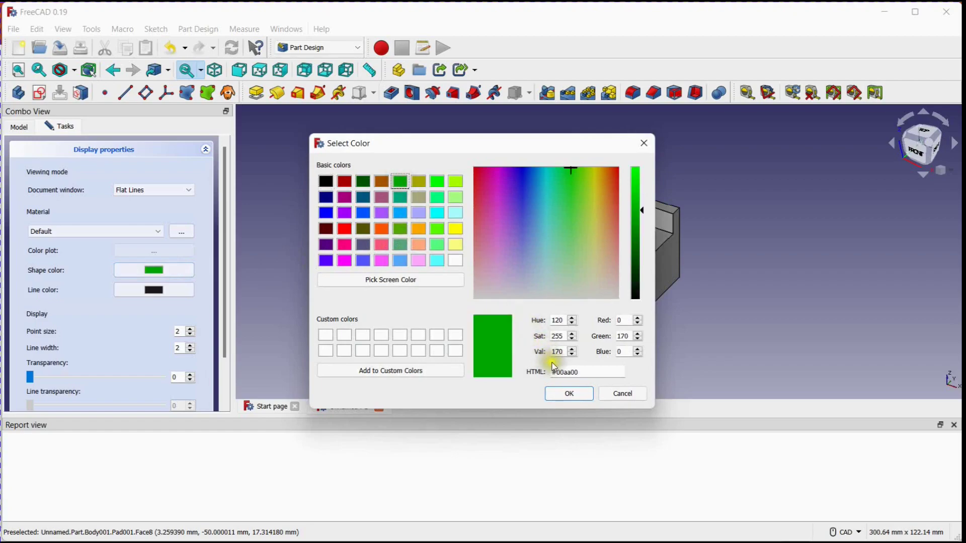
click(579, 396)
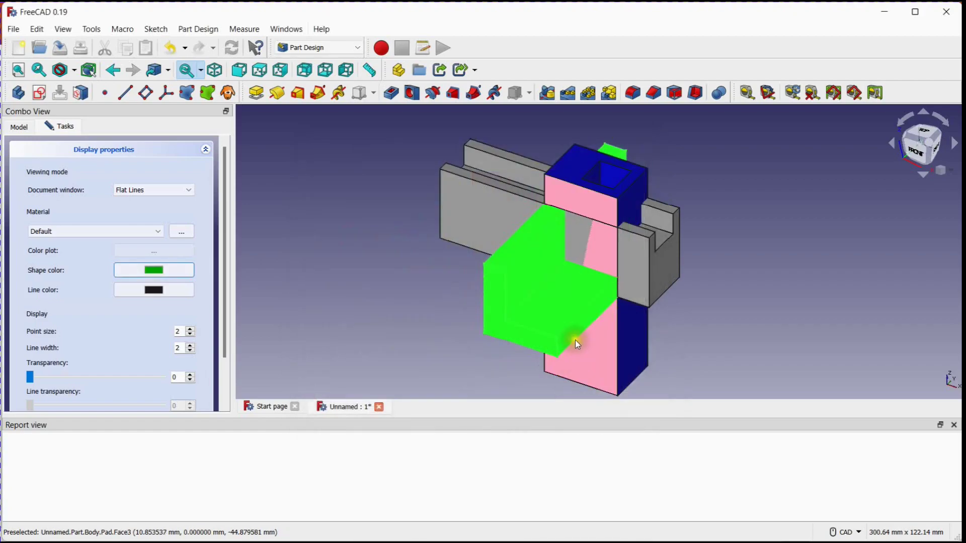
Set the shape color of the notched Body-3 to red (#ff0000) and clear the selection
click(461, 205)
double_click(460, 205)
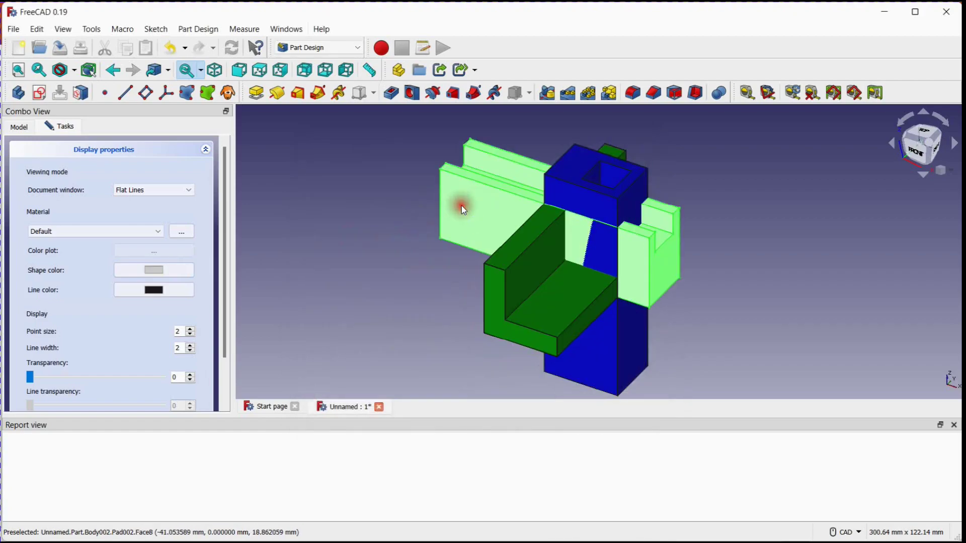
click(171, 270)
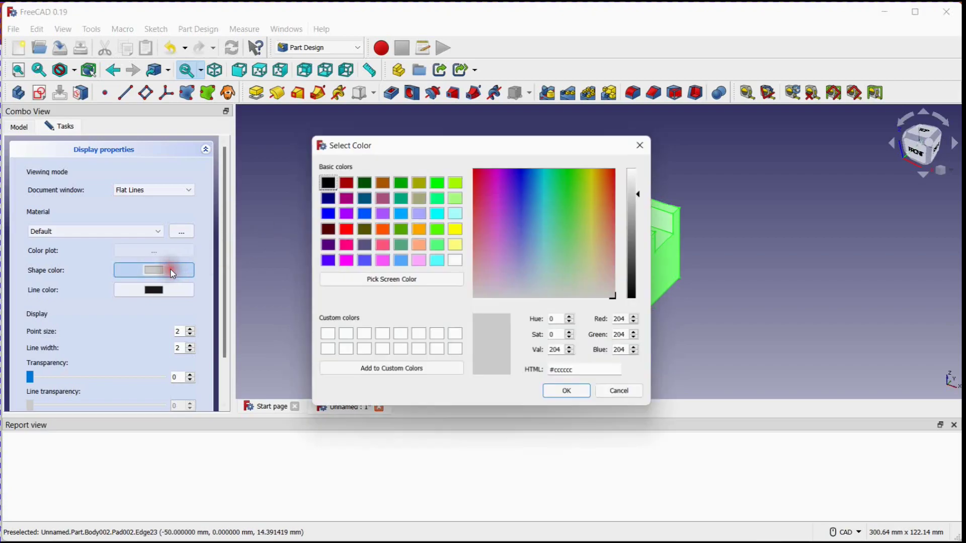
click(346, 230)
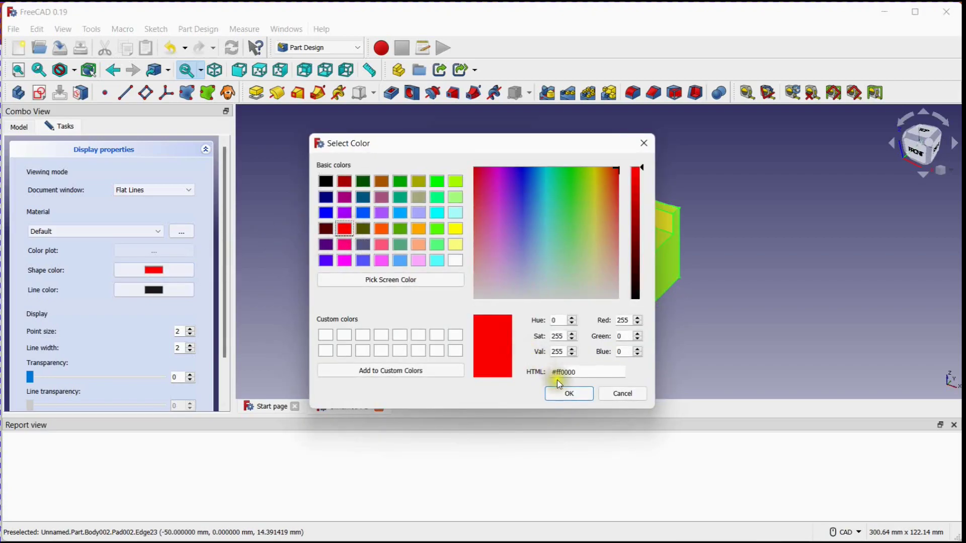
click(567, 393)
click(429, 333)
middle_drag(367, 287, 378, 287)
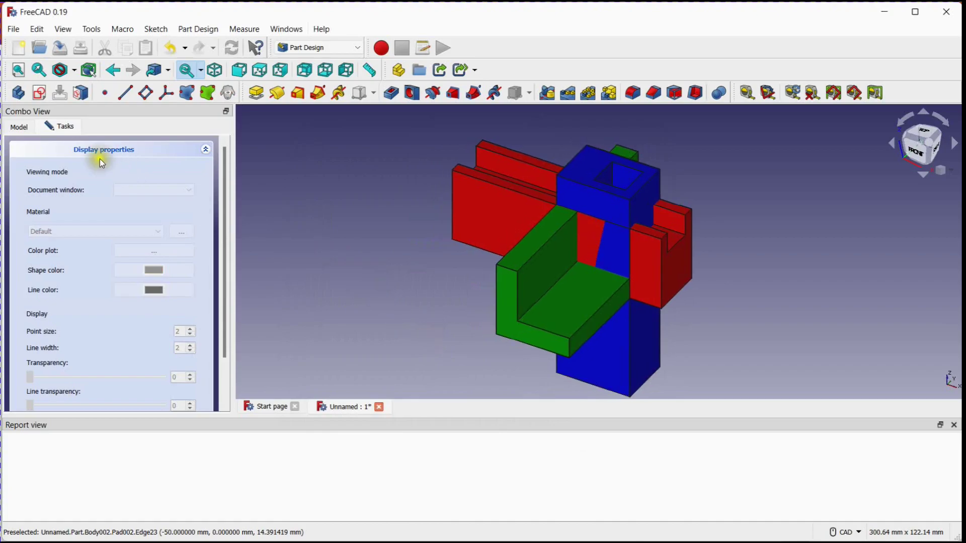
Return to the model tree and collapse Body-1, Body-2 and Body-3
click(19, 126)
middle_drag(356, 259, 371, 267)
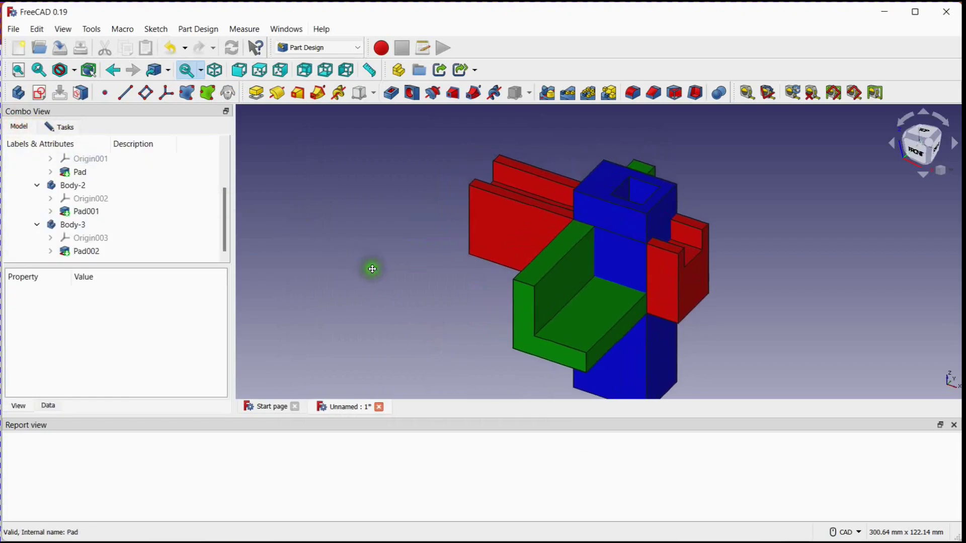
scroll(83, 196, up, 2)
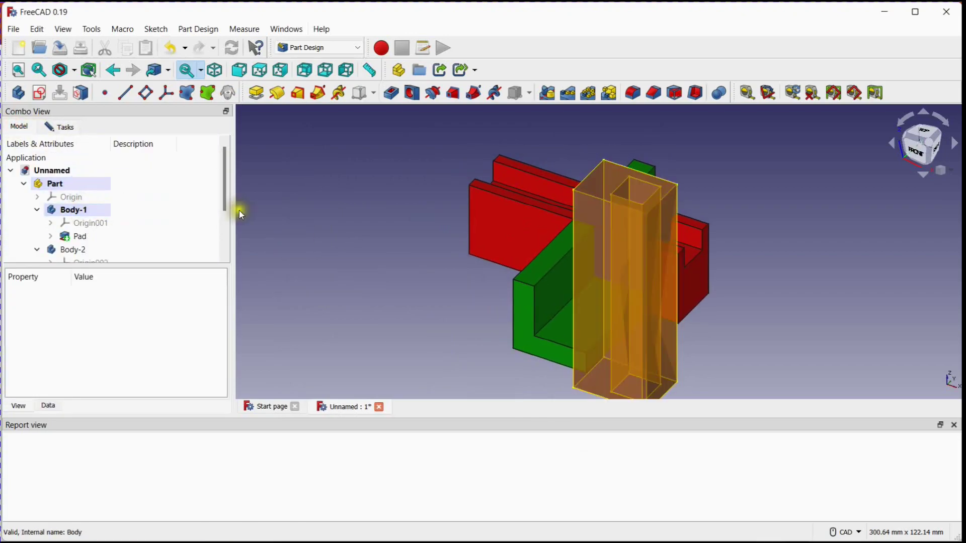
click(38, 211)
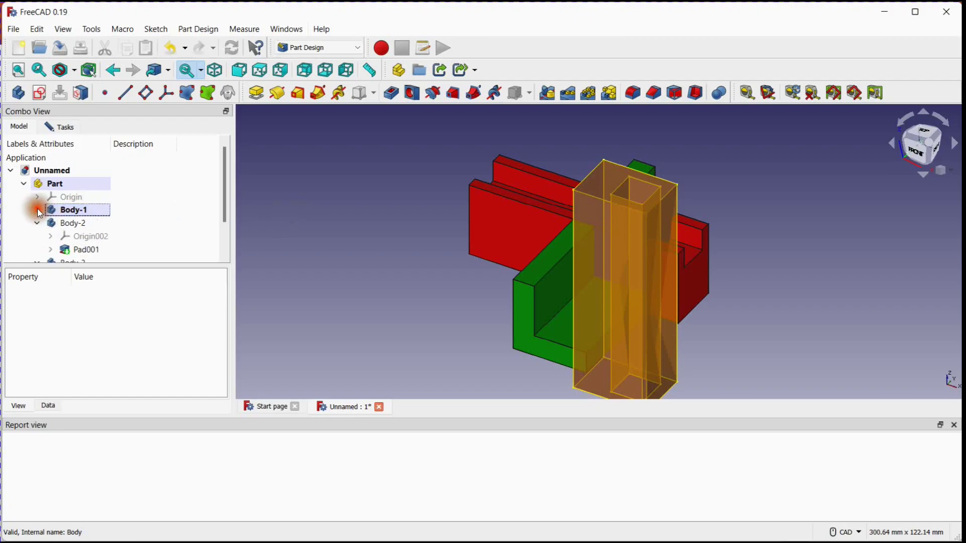
click(37, 223)
click(37, 236)
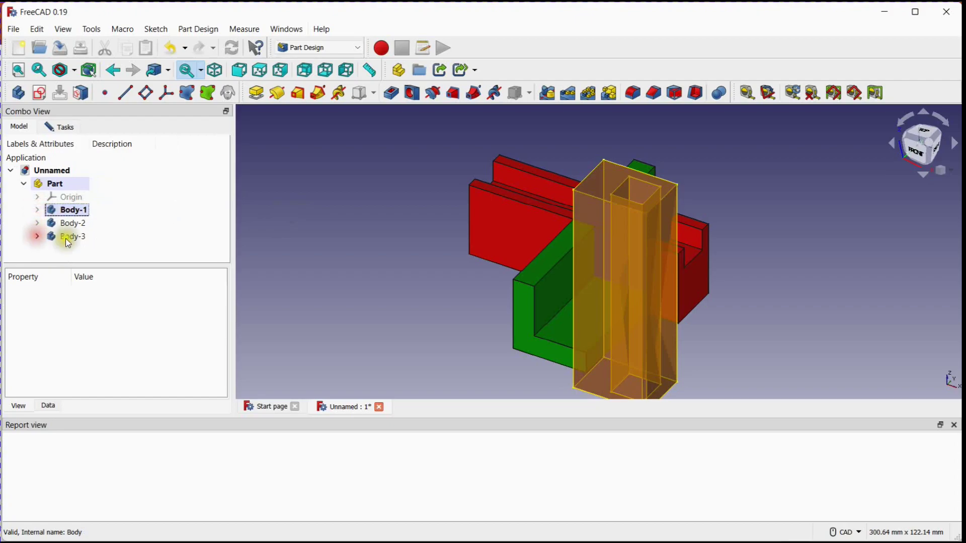
Combine Body-1, Body-2 and Body-3 with a Boolean operation of type Common, closing the task dialog that is still open
click(72, 211)
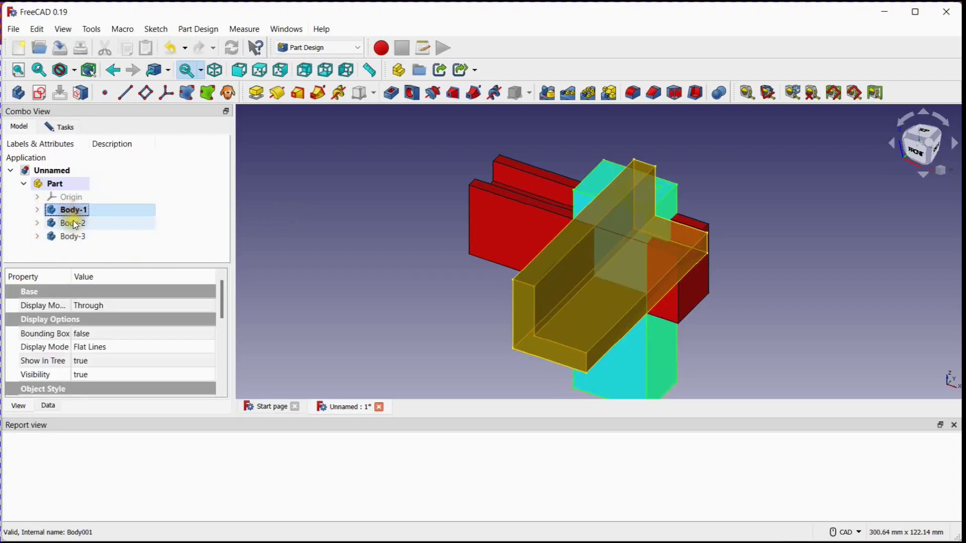
ctrl+click(75, 224)
ctrl+click(78, 240)
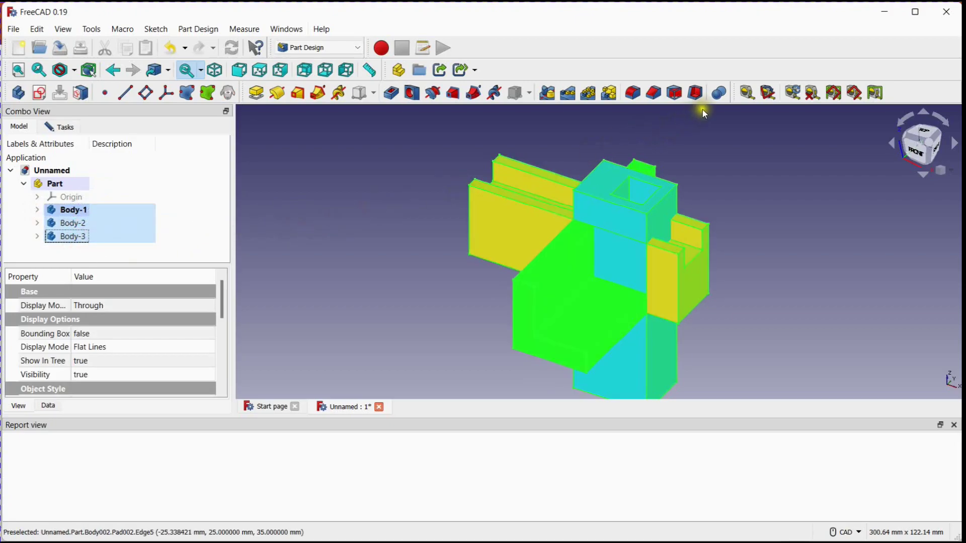
click(721, 93)
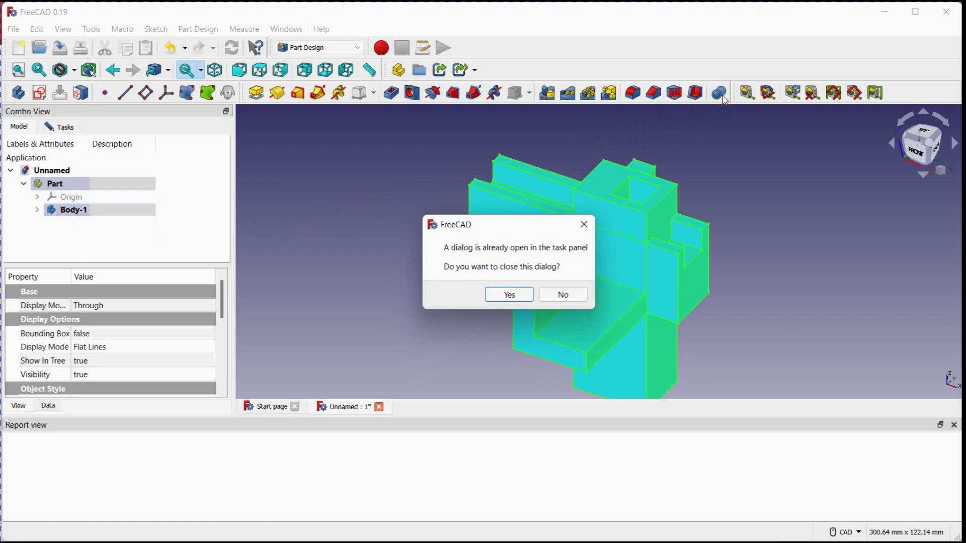
click(509, 296)
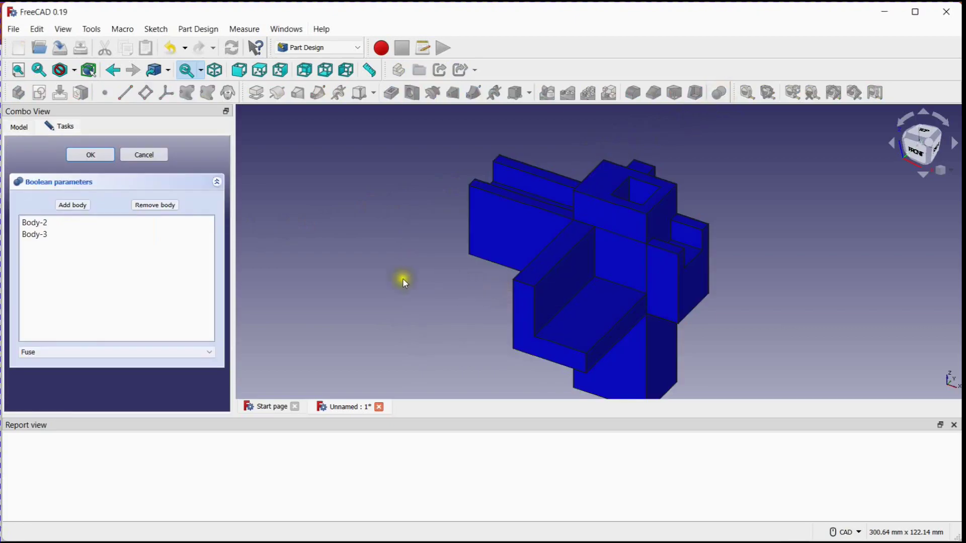
click(65, 352)
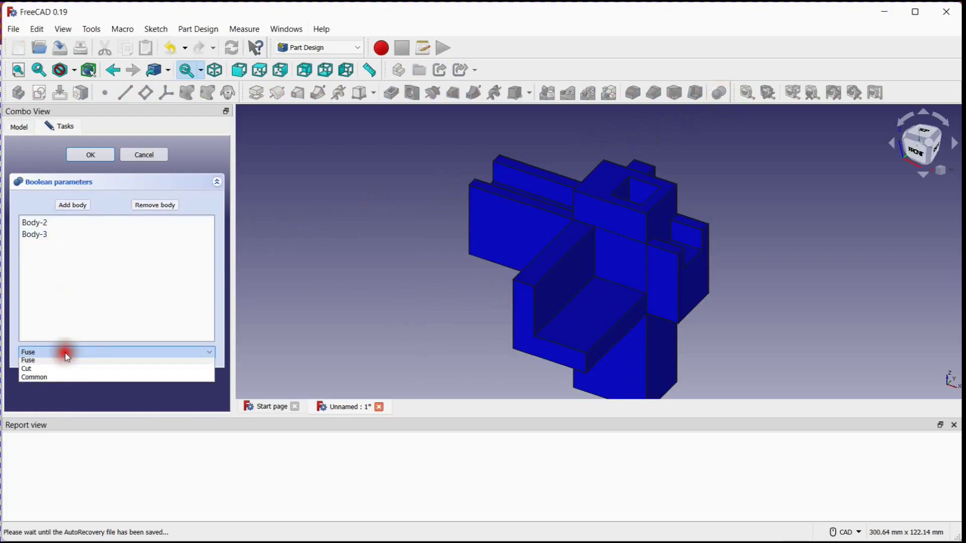
click(64, 377)
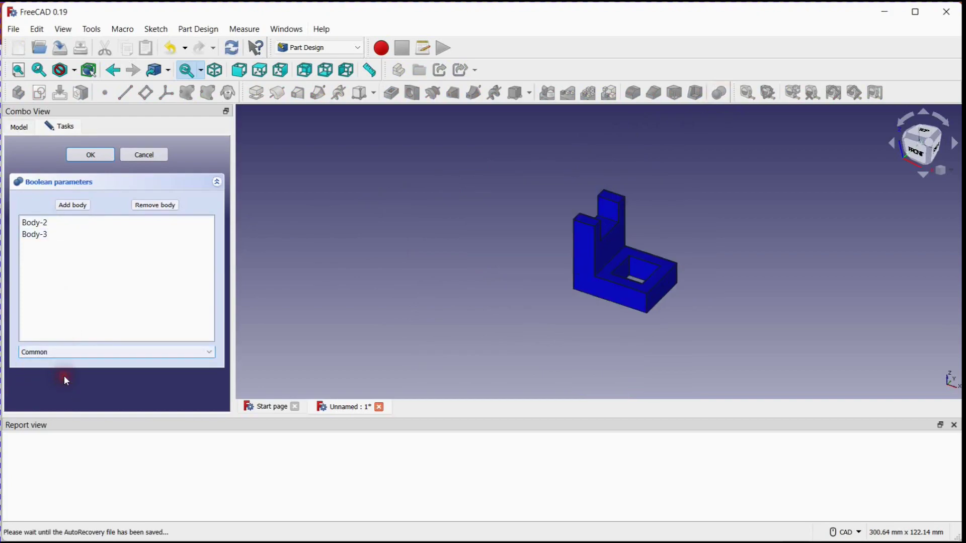
click(93, 155)
scroll(575, 264, down, 2)
scroll(575, 265, up, 5)
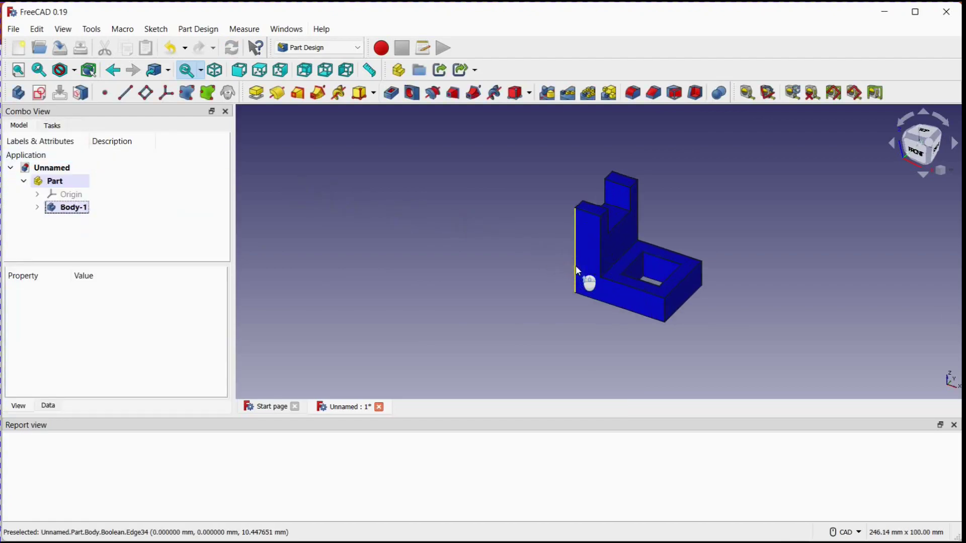
middle_drag(469, 280, 406, 285)
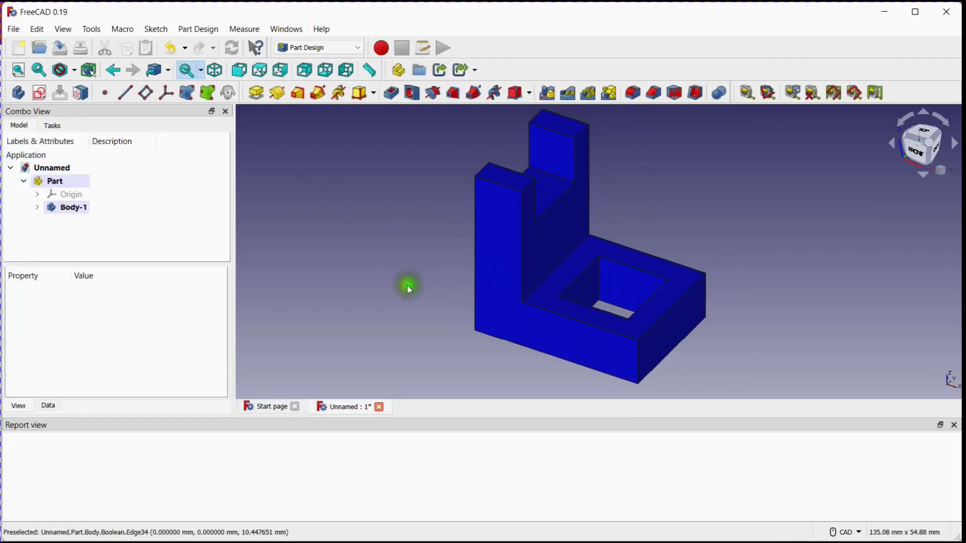
scroll(406, 285, down, 1)
scroll(407, 285, up, 1)
click(407, 285)
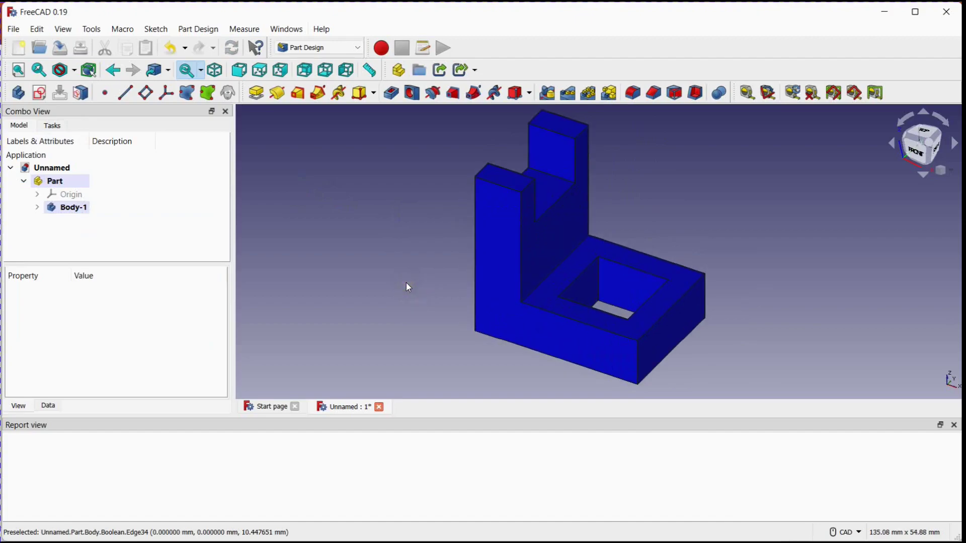
Change the 3D view's background in the display color preferences to a simple white color
click(37, 29)
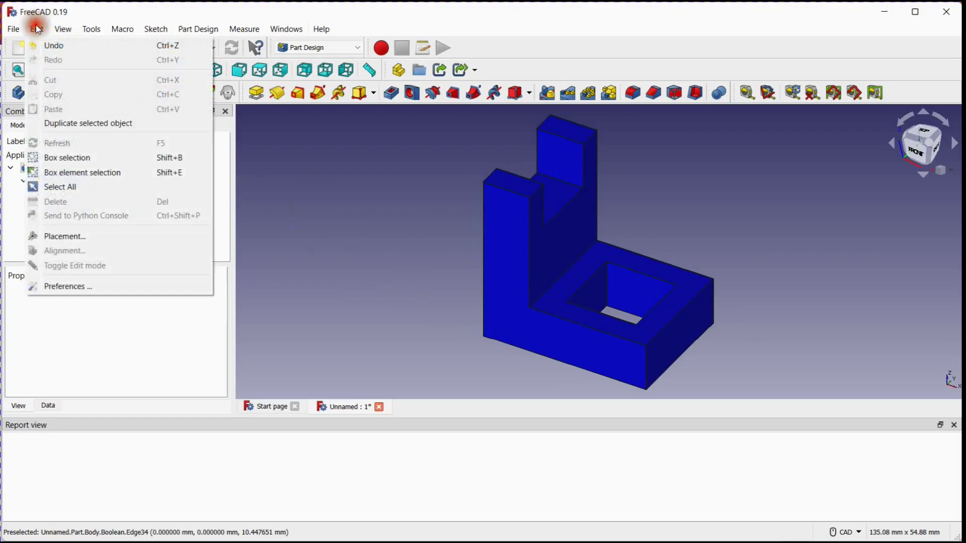
click(84, 286)
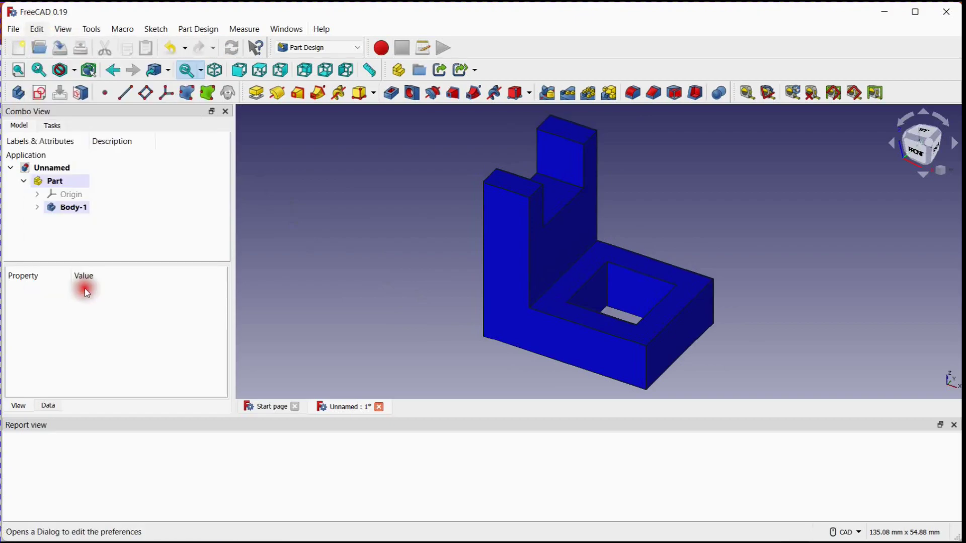
click(297, 122)
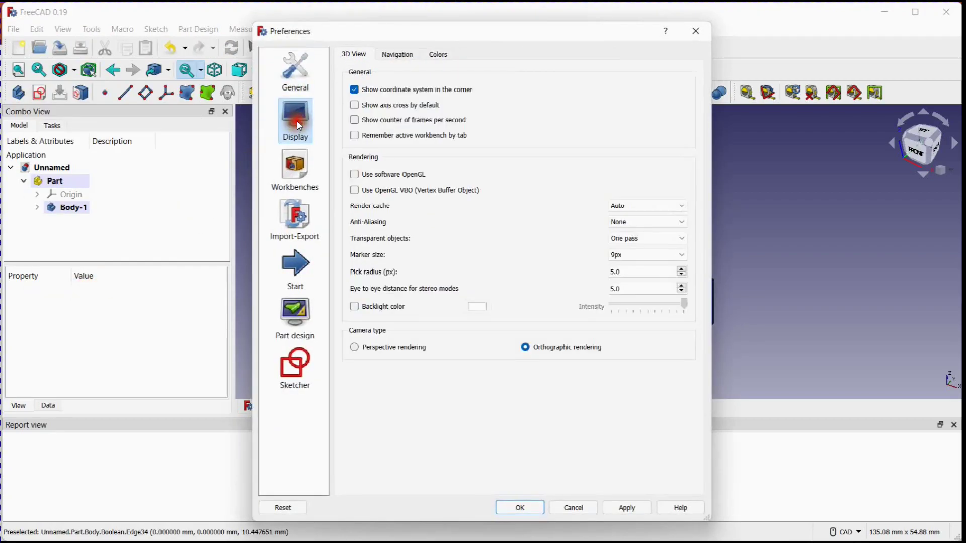
click(440, 55)
click(381, 150)
click(525, 151)
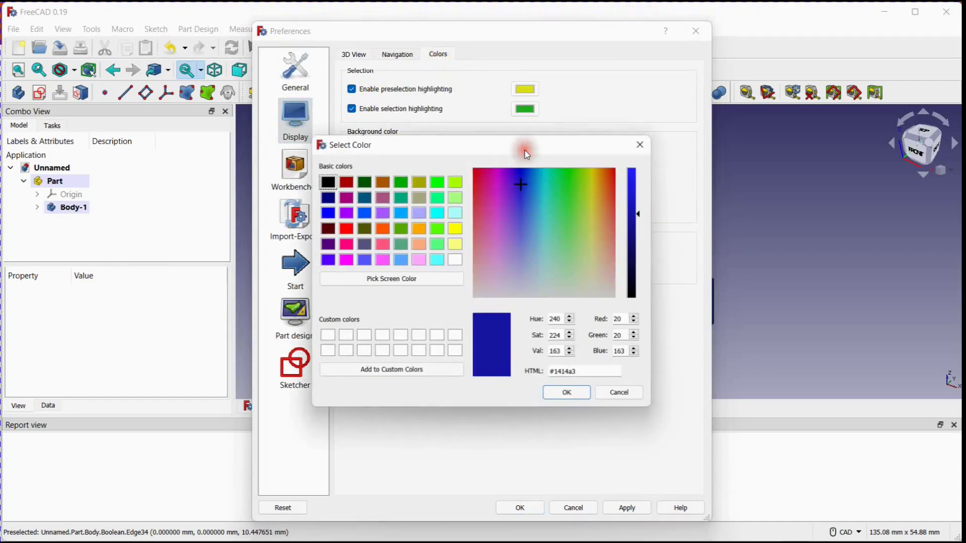
click(455, 260)
click(574, 396)
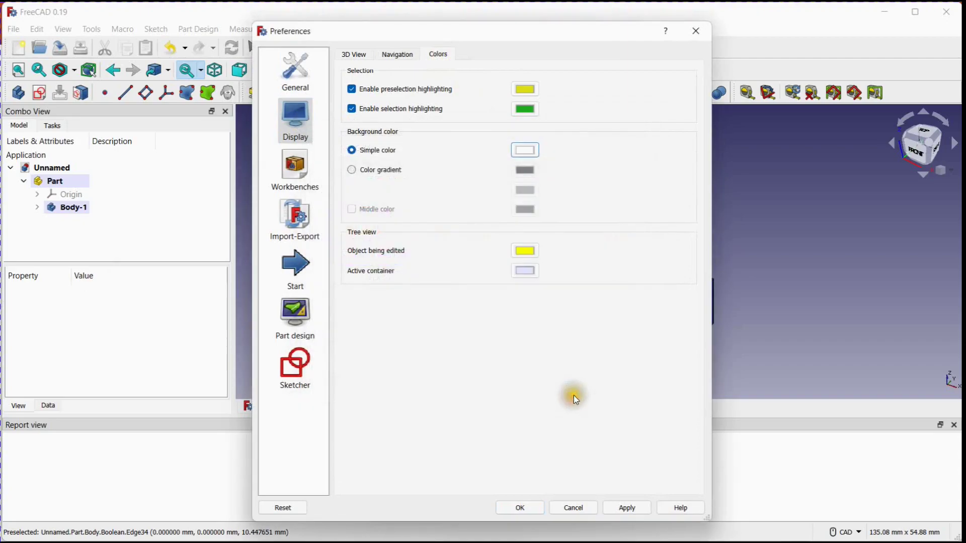
click(533, 510)
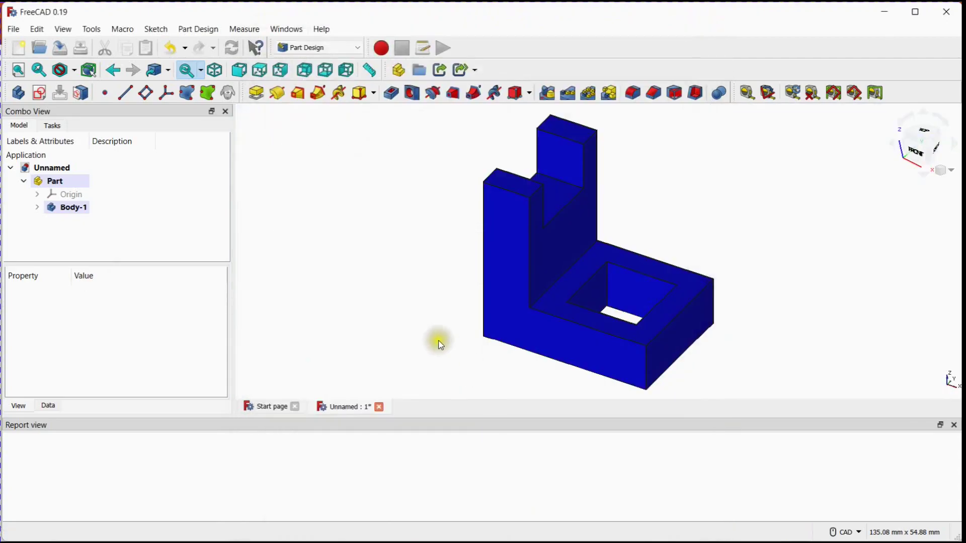
middle_drag(383, 276, 362, 283)
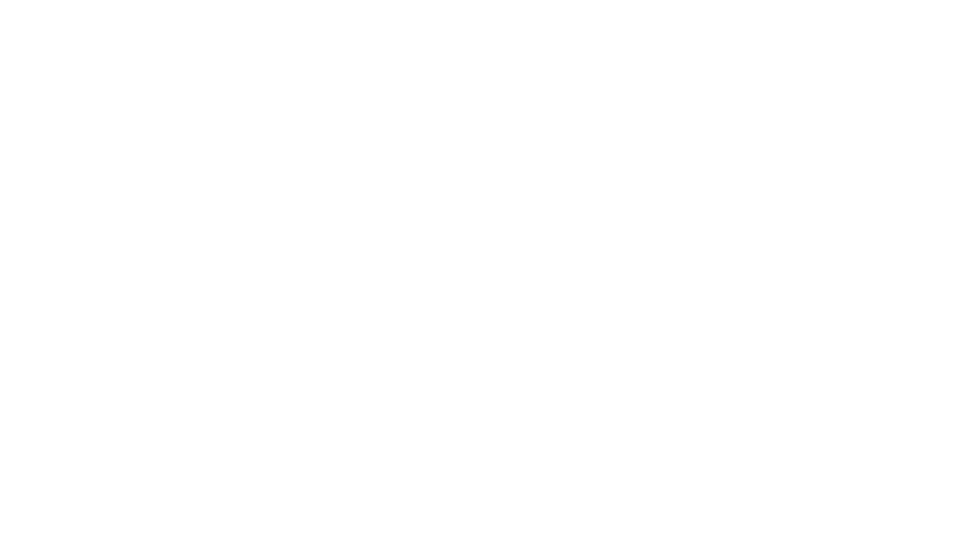